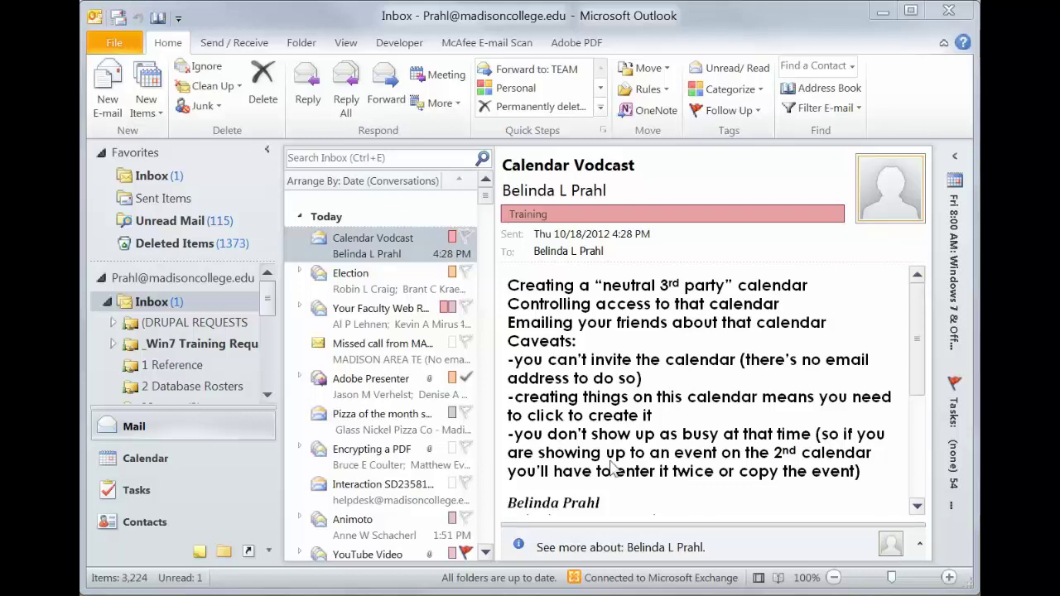
- Switch Outlook from Mail to the Calendar, showing the week of October 14–20, 2012
click(192, 457)
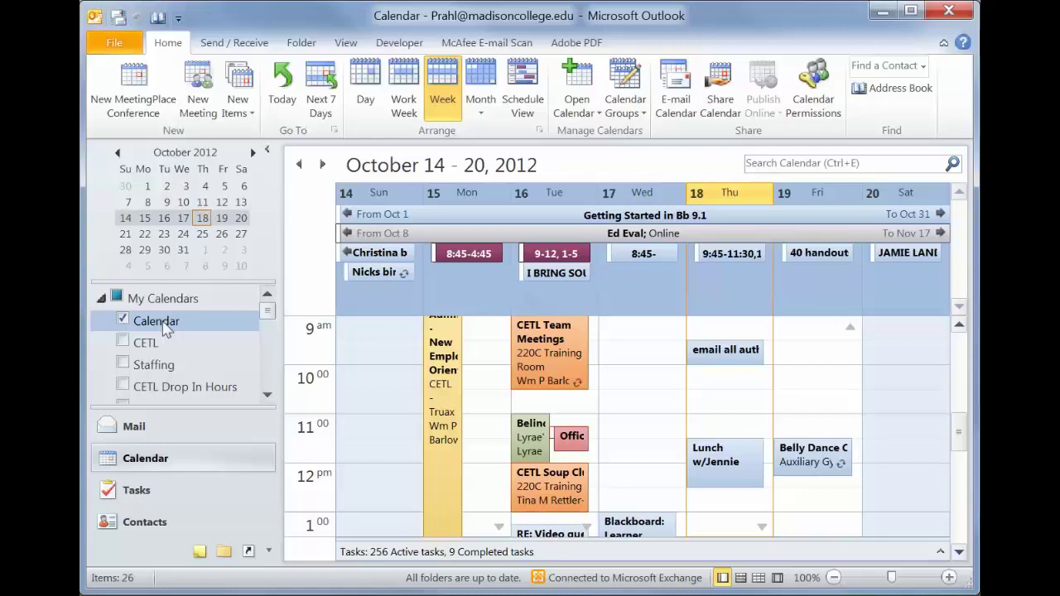
- Create a new calendar folder named 'Project Timeline' under the main calendar
right_click(167, 330)
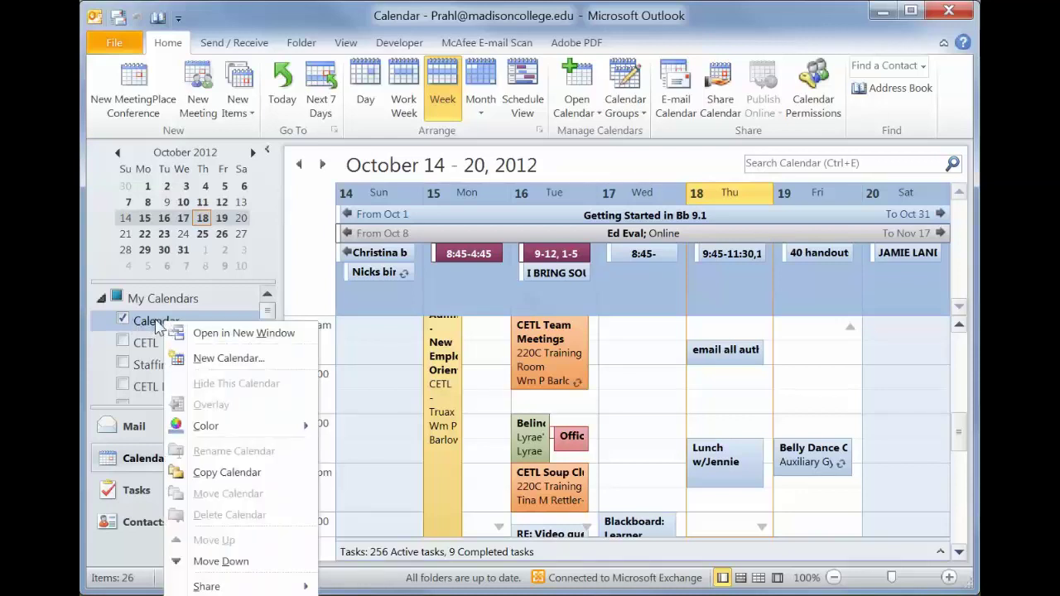
click(234, 360)
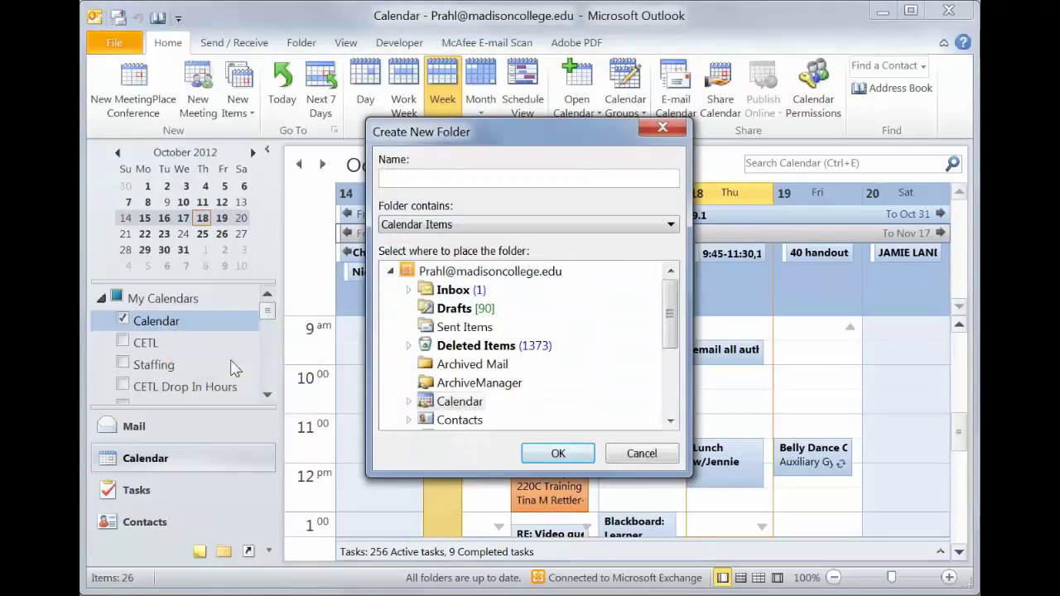
text(Pro)
text(ject Timeline)
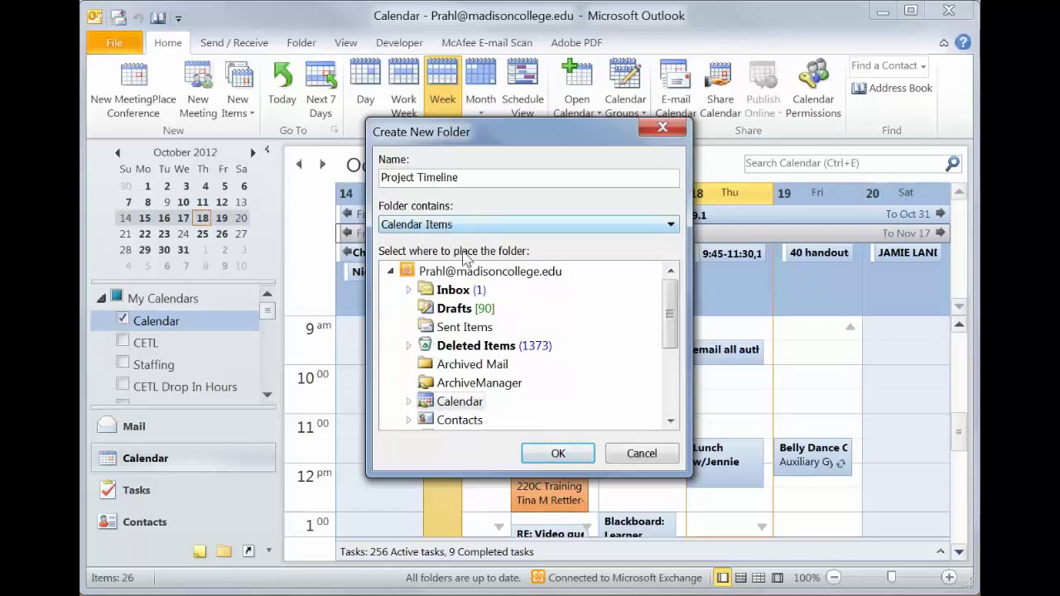
click(552, 454)
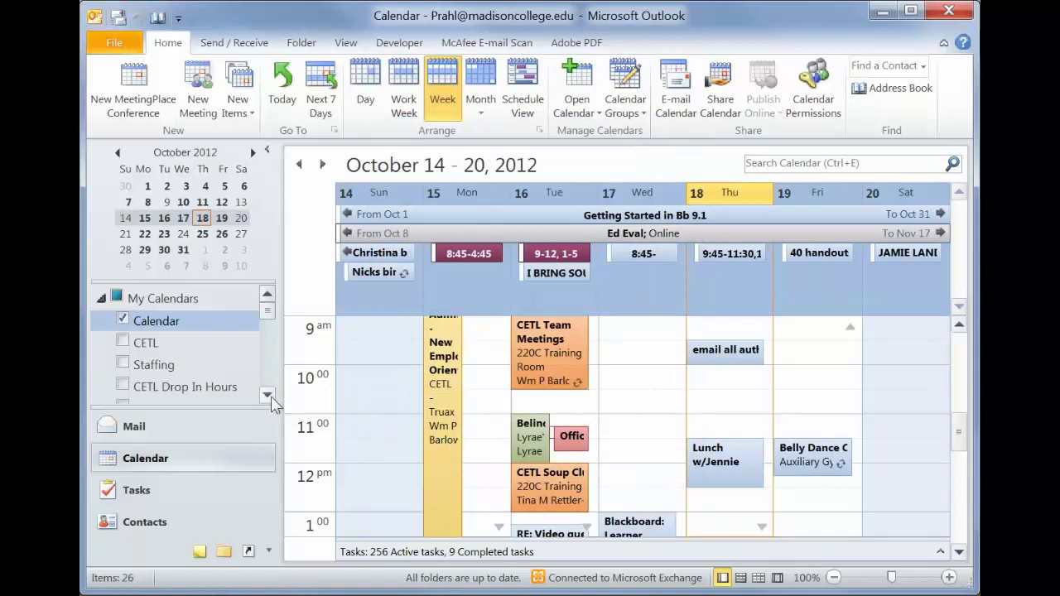
- Show Project Timeline next to the main calendar, toggling overlay on and back to side-by-side
click(270, 398)
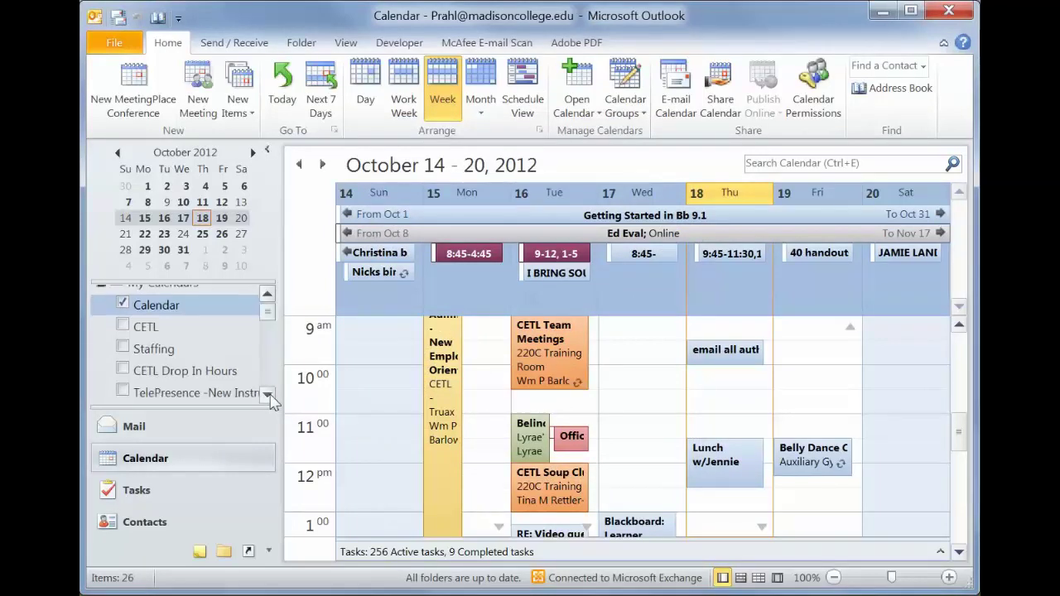
click(271, 397)
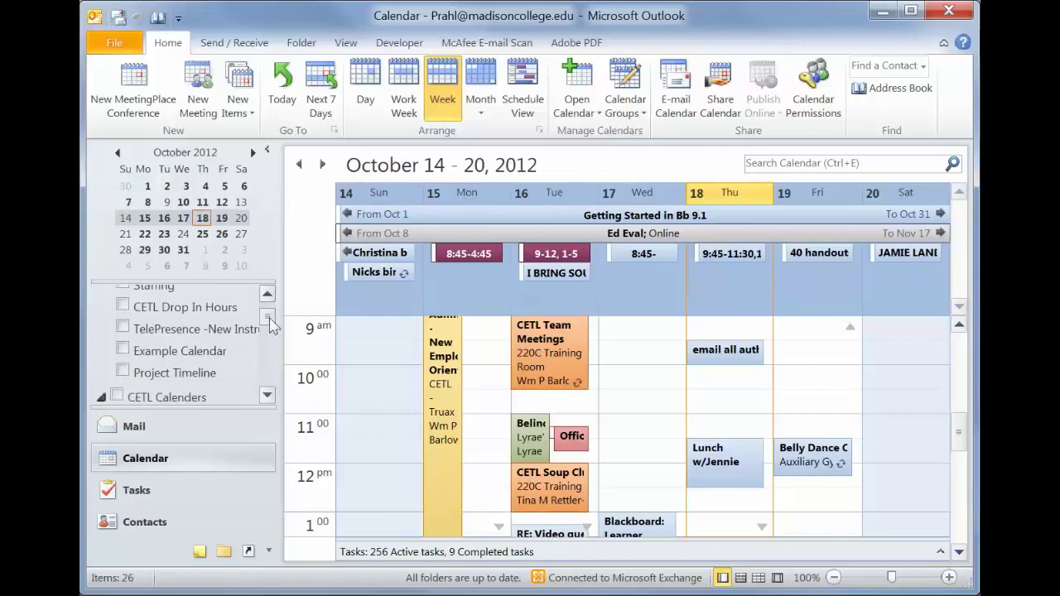
click(122, 372)
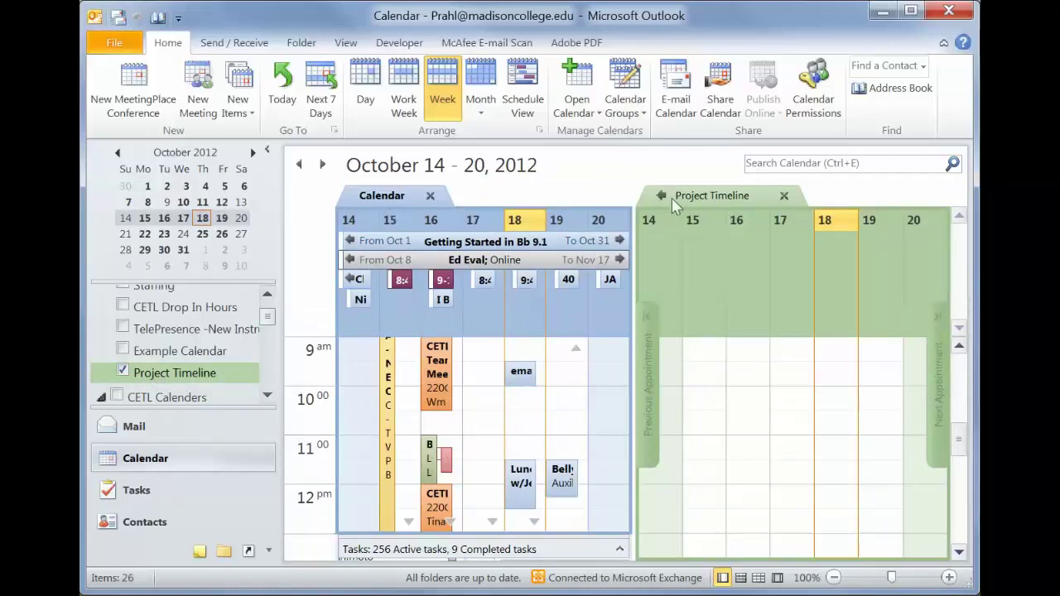
click(659, 196)
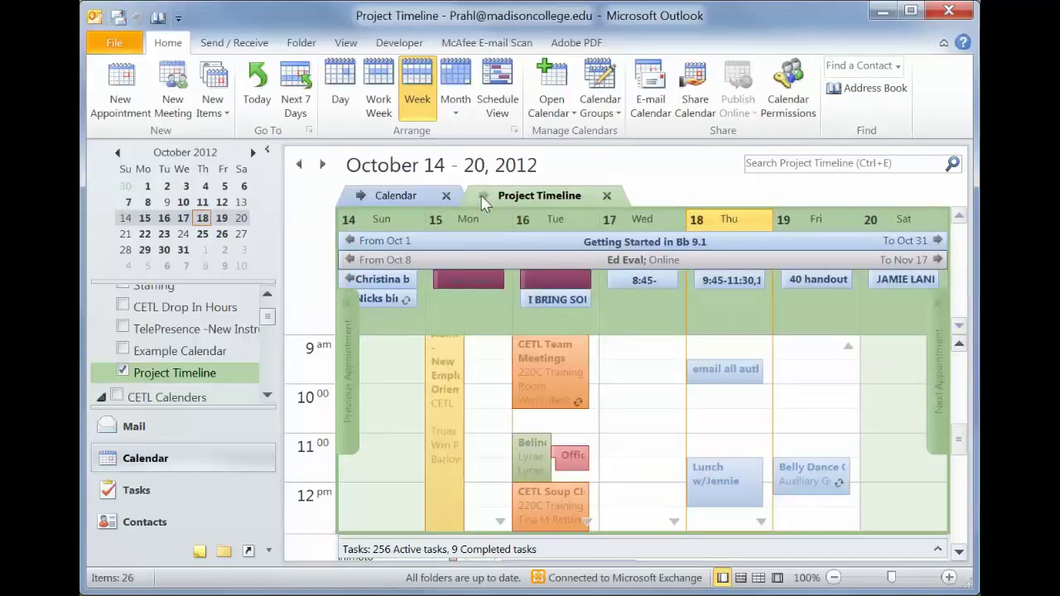
click(481, 196)
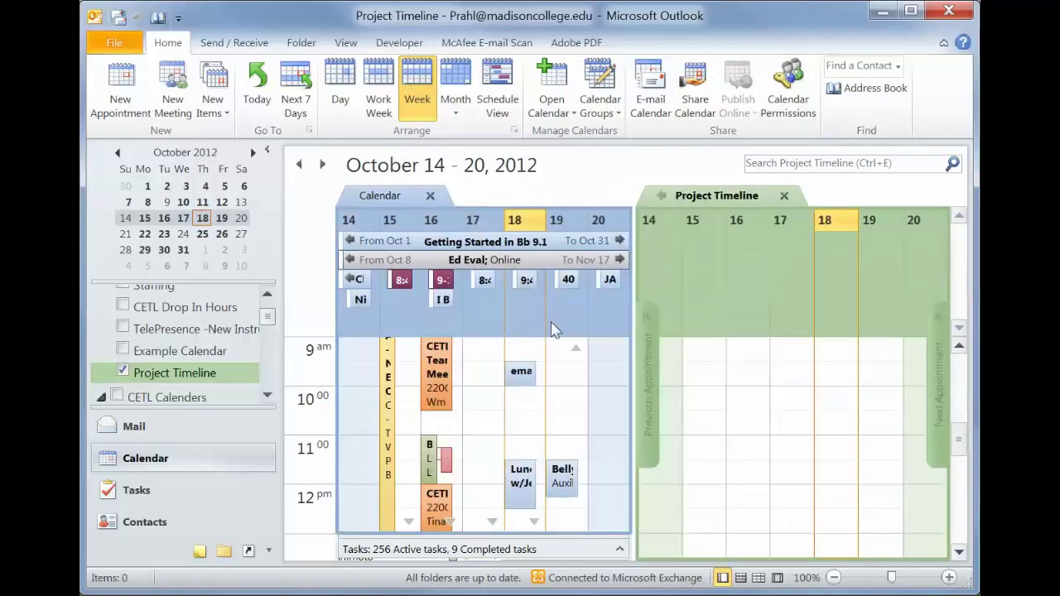
- Add an all-day event on October 18 in Project Timeline and dismiss its reminder
click(840, 283)
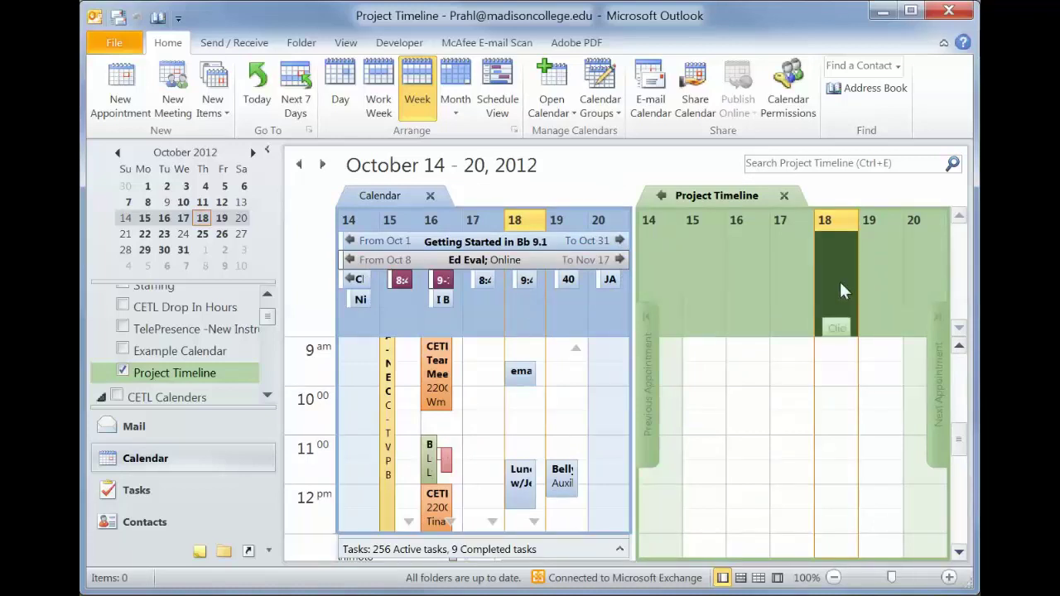
text(Assignment)
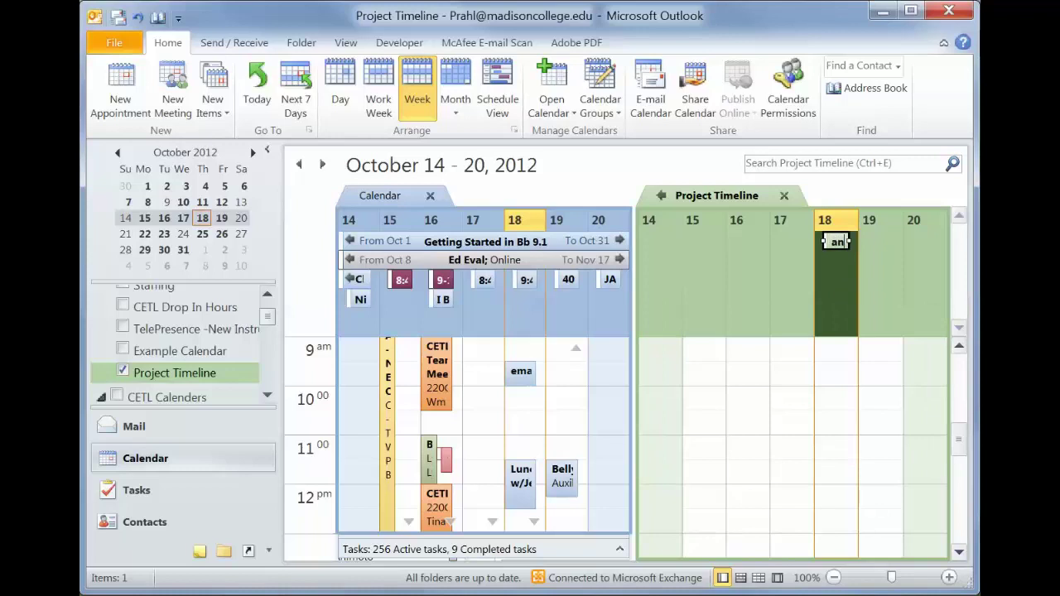
click(852, 358)
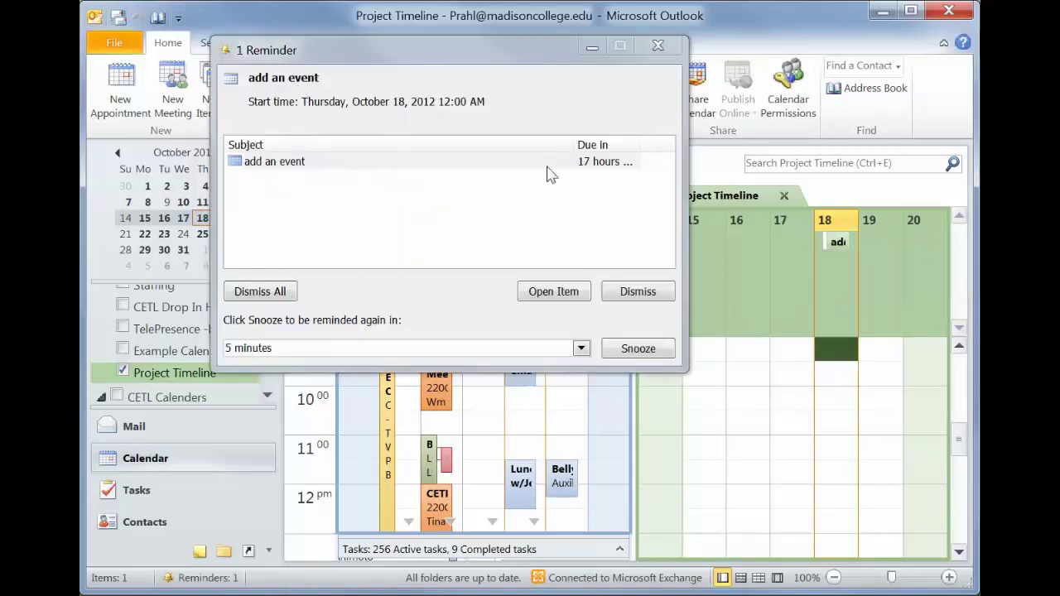
click(672, 52)
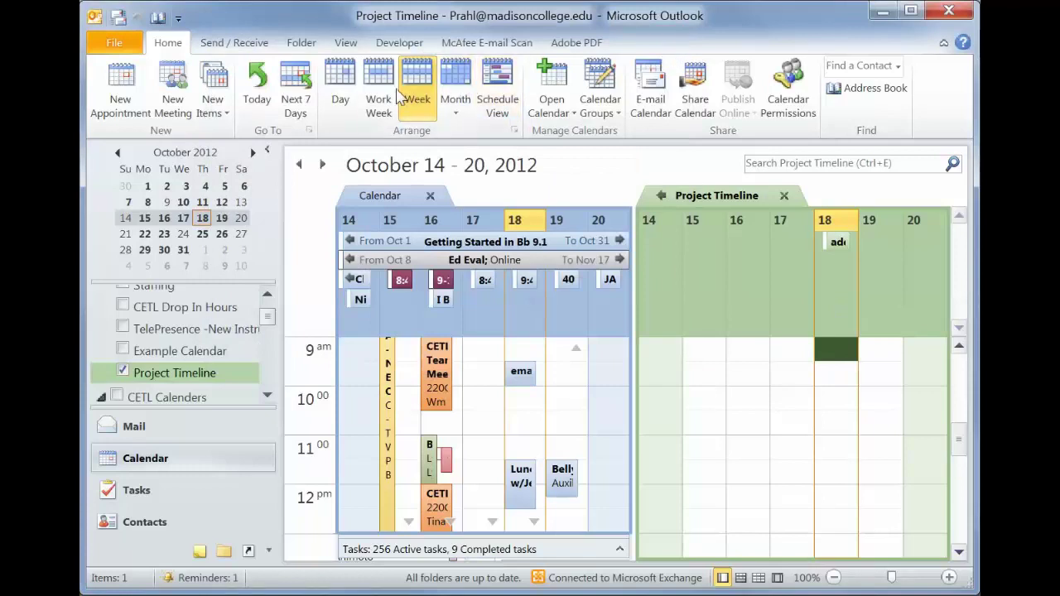
- In Work Week view, add an 11:00–12:00 'add a meeting' appointment on October 18
click(378, 91)
drag(853, 443, 846, 500)
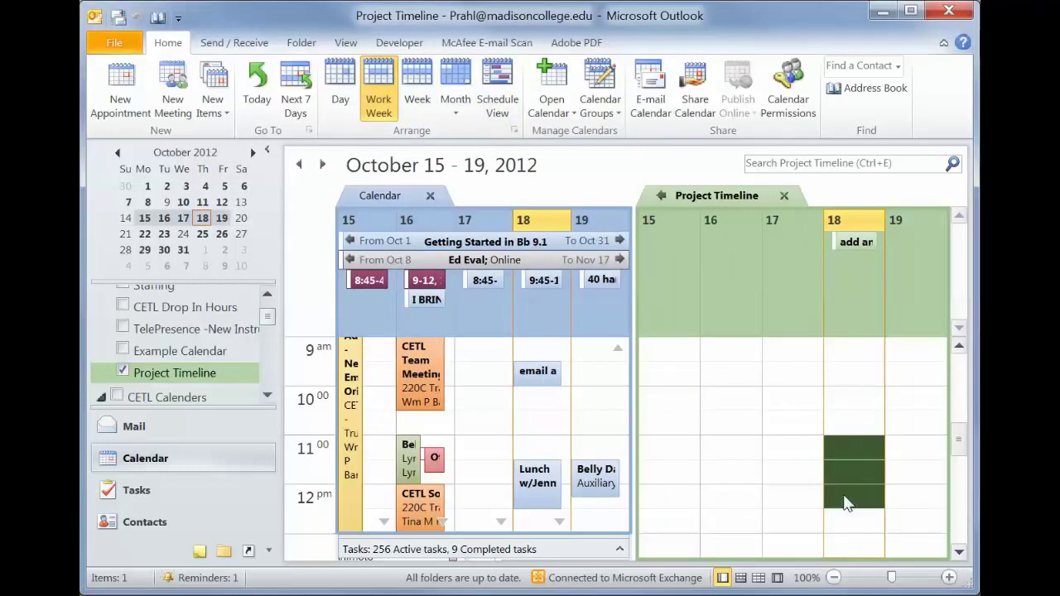
text(add a m)
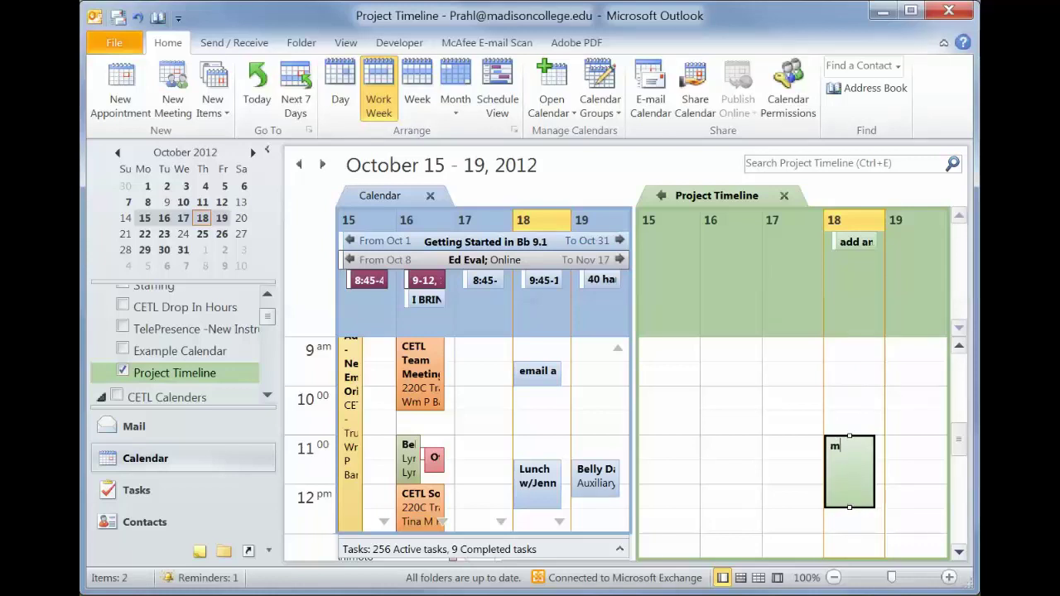
text(eeting)
click(859, 418)
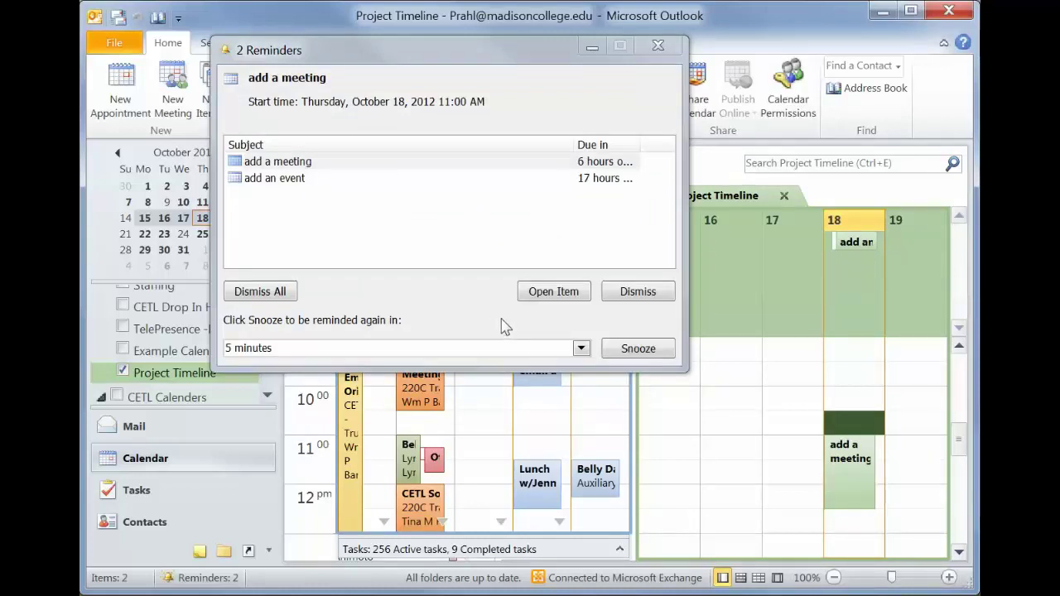
click(276, 293)
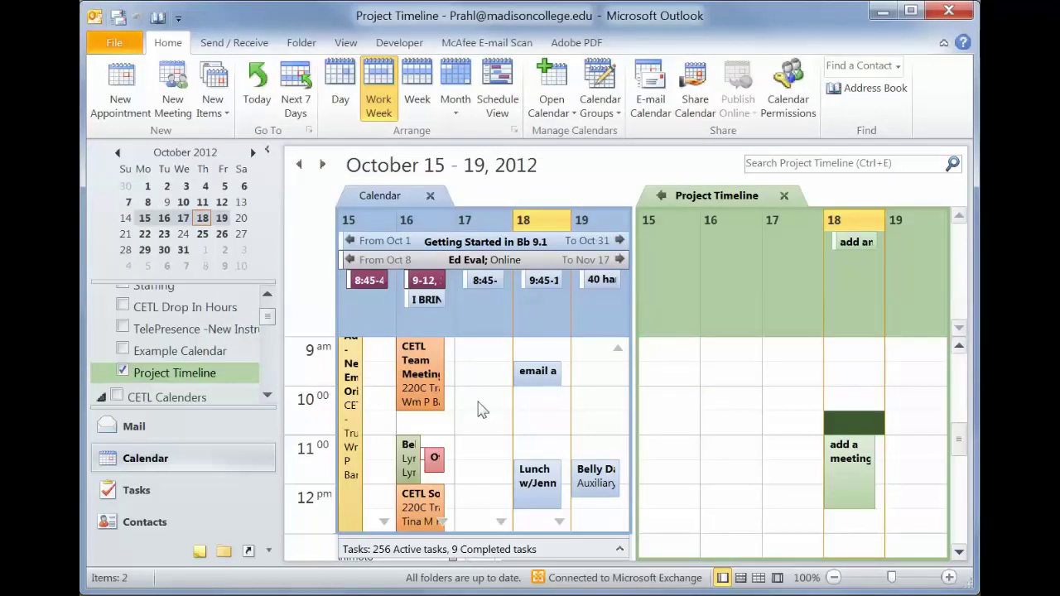
- Start a Share Calendar invitation for Project Timeline
right_click(188, 378)
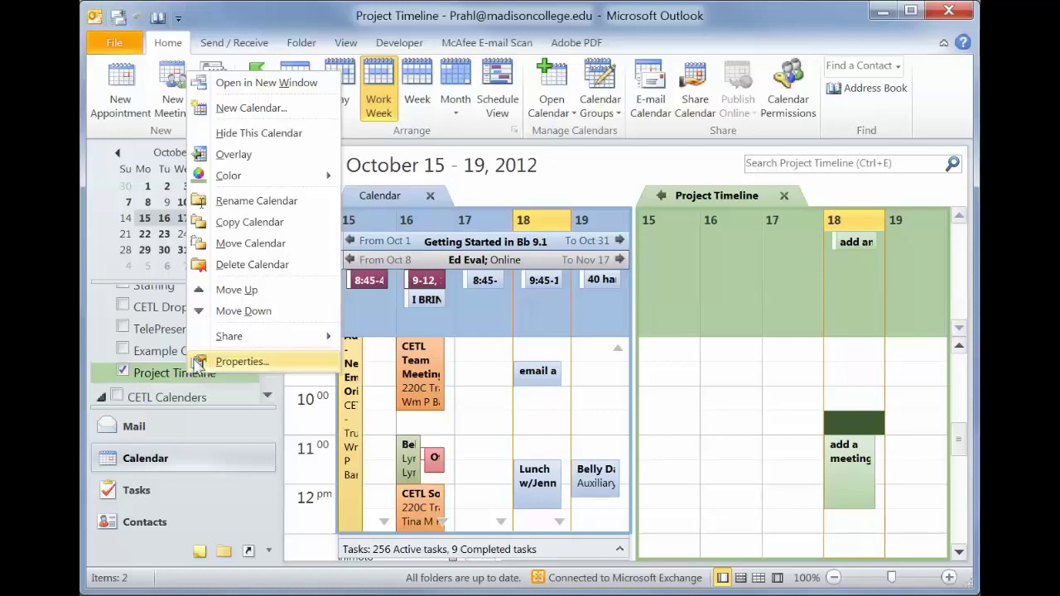
mouse_move(229, 336)
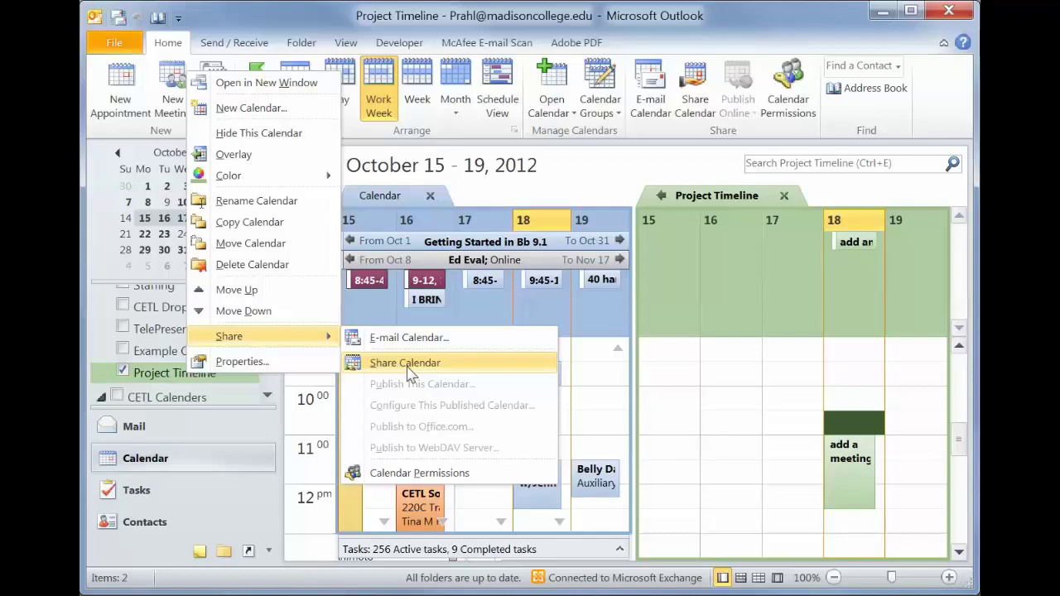
click(409, 365)
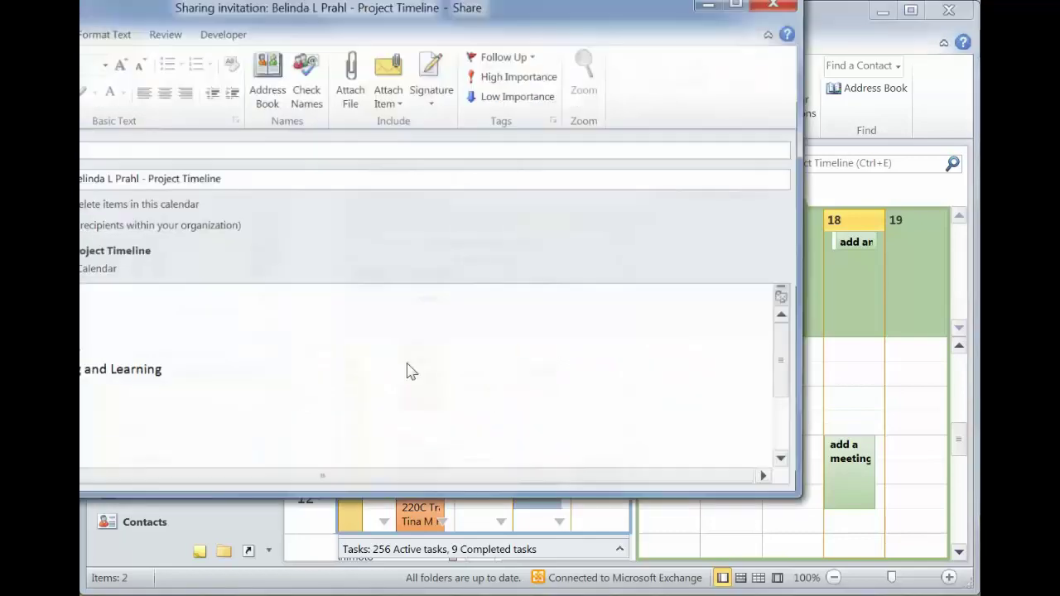
- Address the invitation to two recipients and let them add, edit and delete items
drag(332, 8, 572, 50)
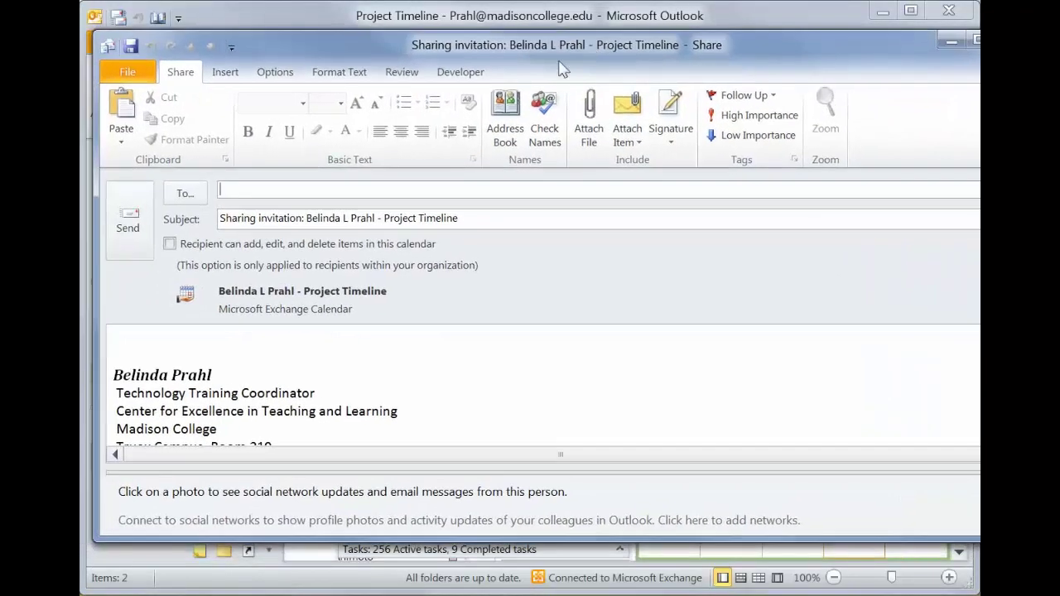
text(bran)
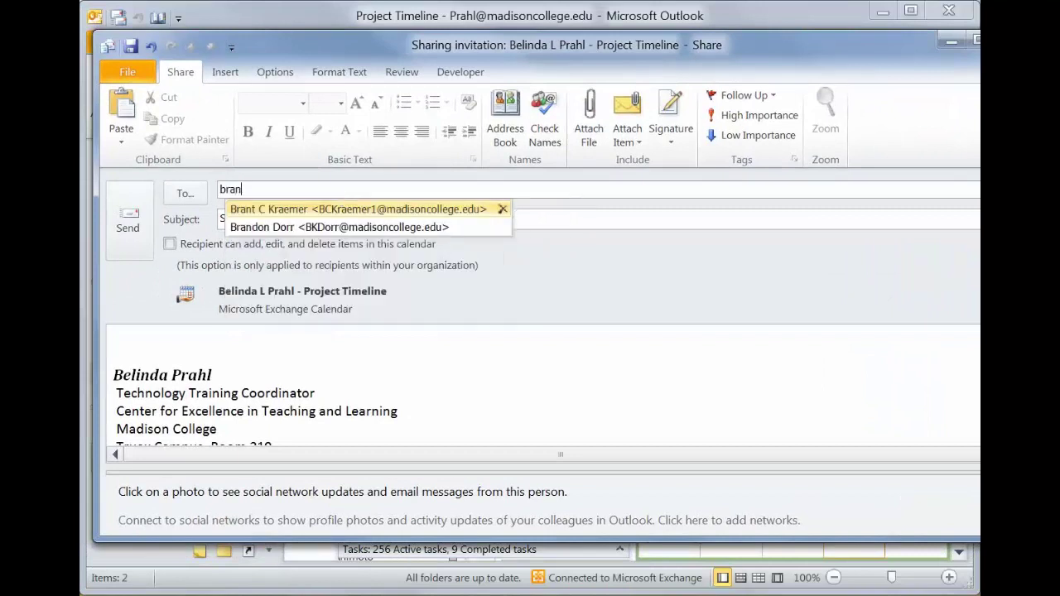
key(Return)
text(ala)
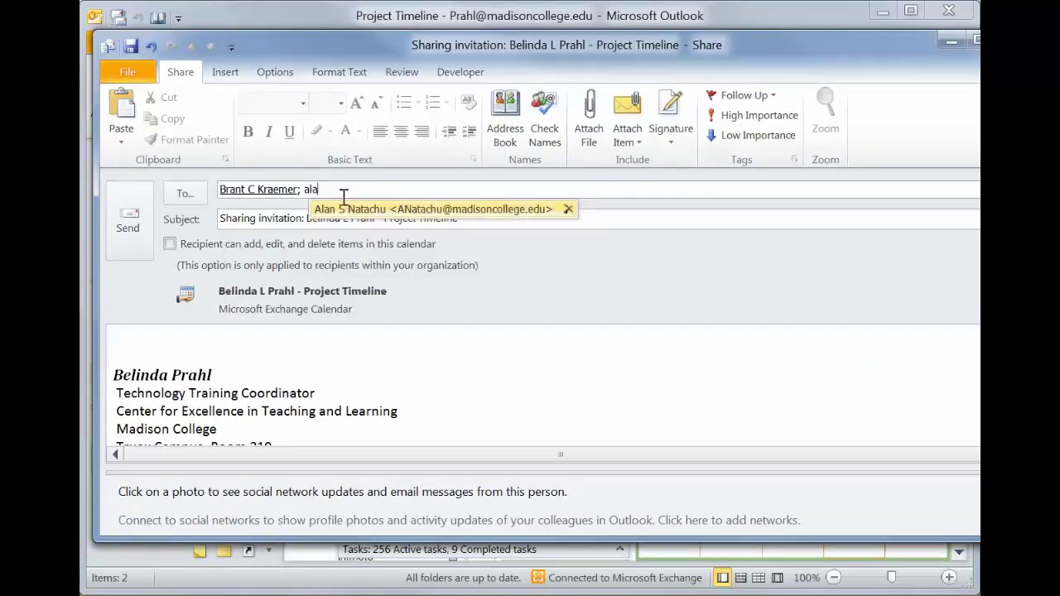
key(Return)
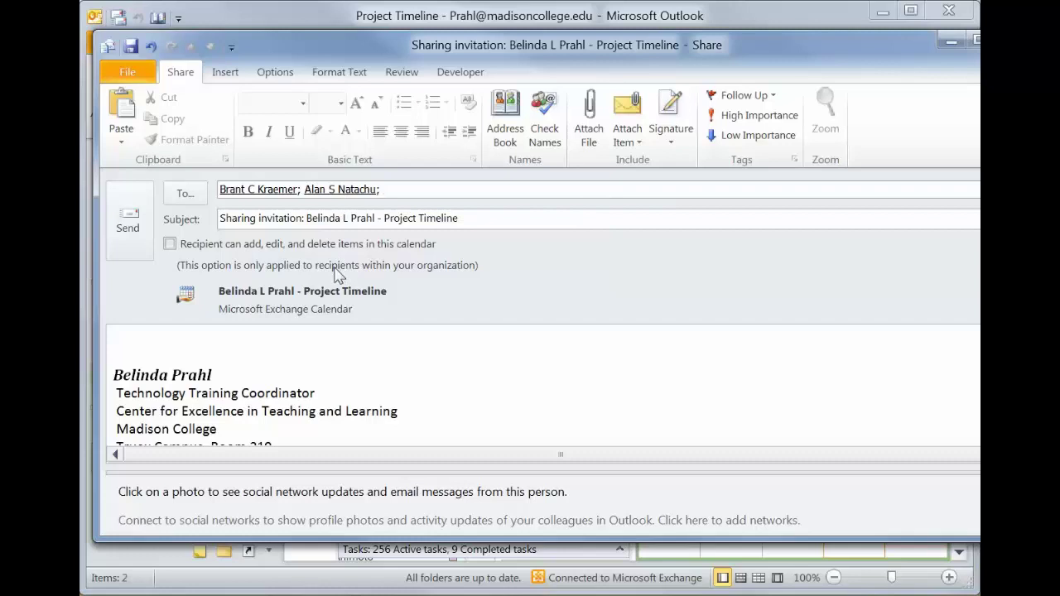
click(169, 245)
- Add a short message and send the invitation, confirming sharing with all recipients
click(259, 352)
text(h)
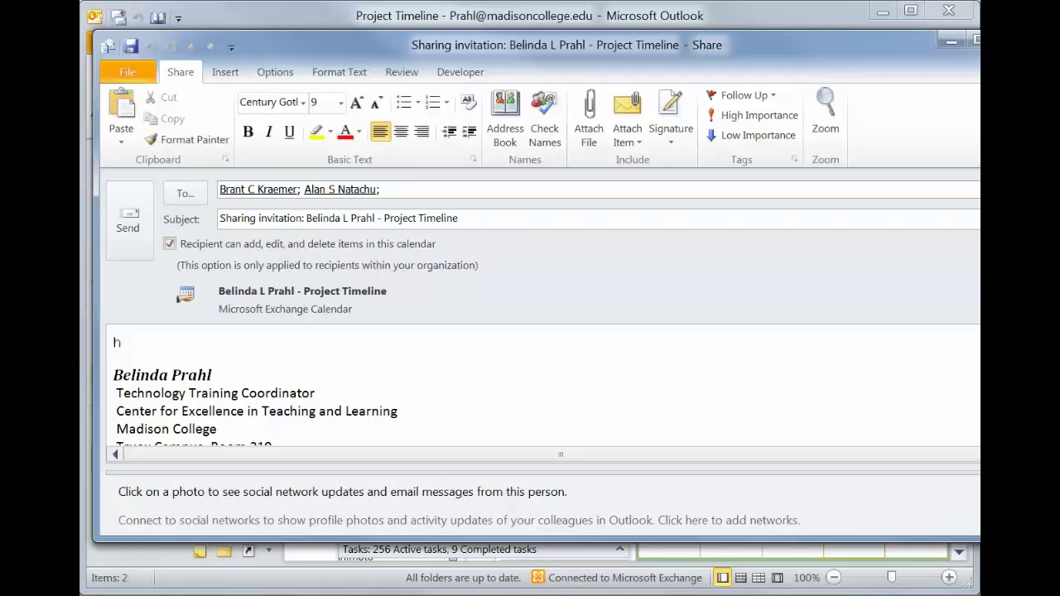
text(ere's the project!)
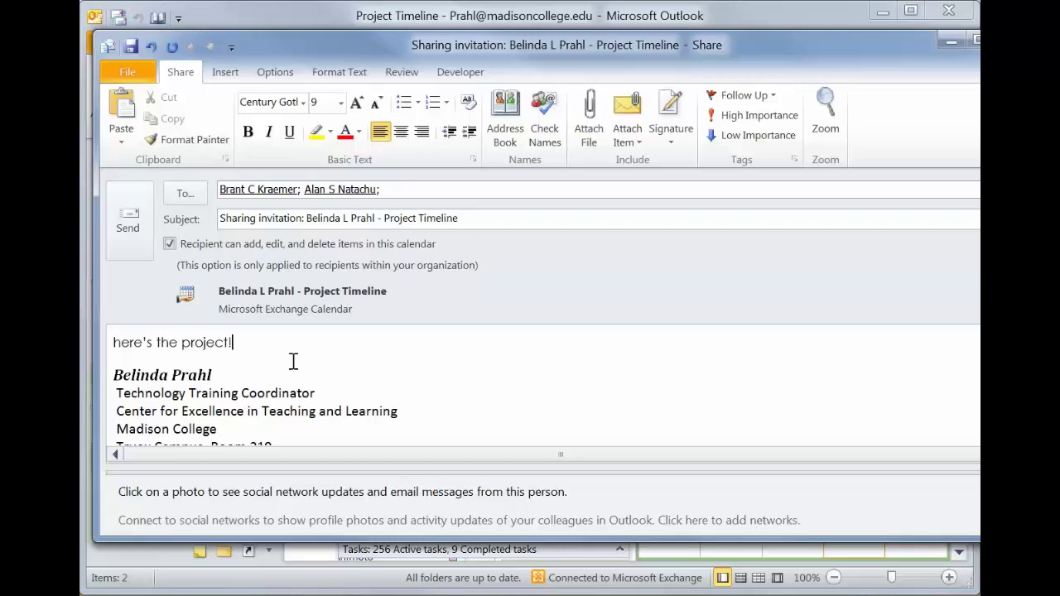
click(136, 236)
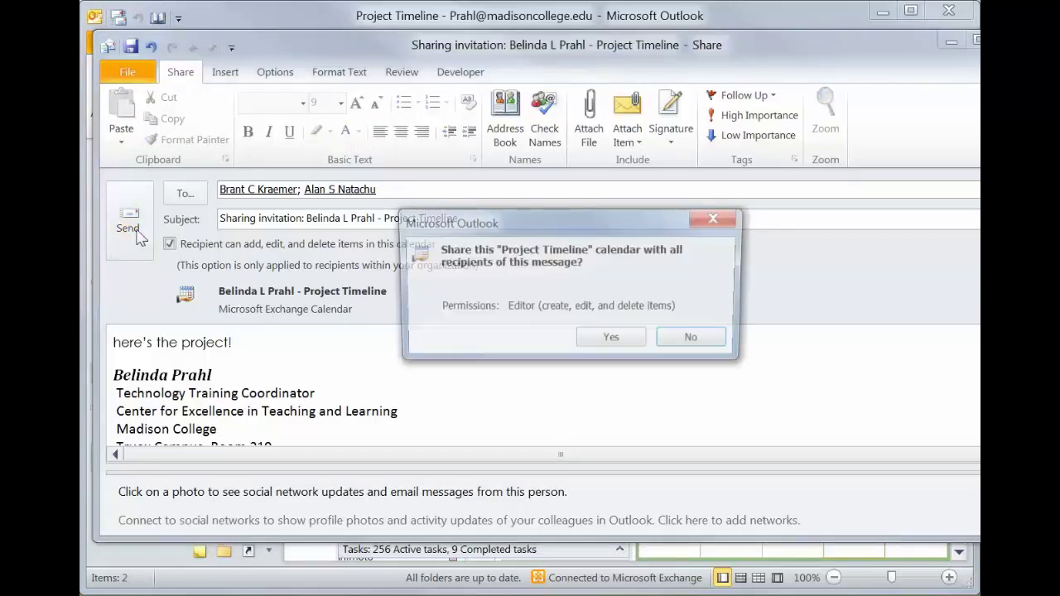
click(611, 341)
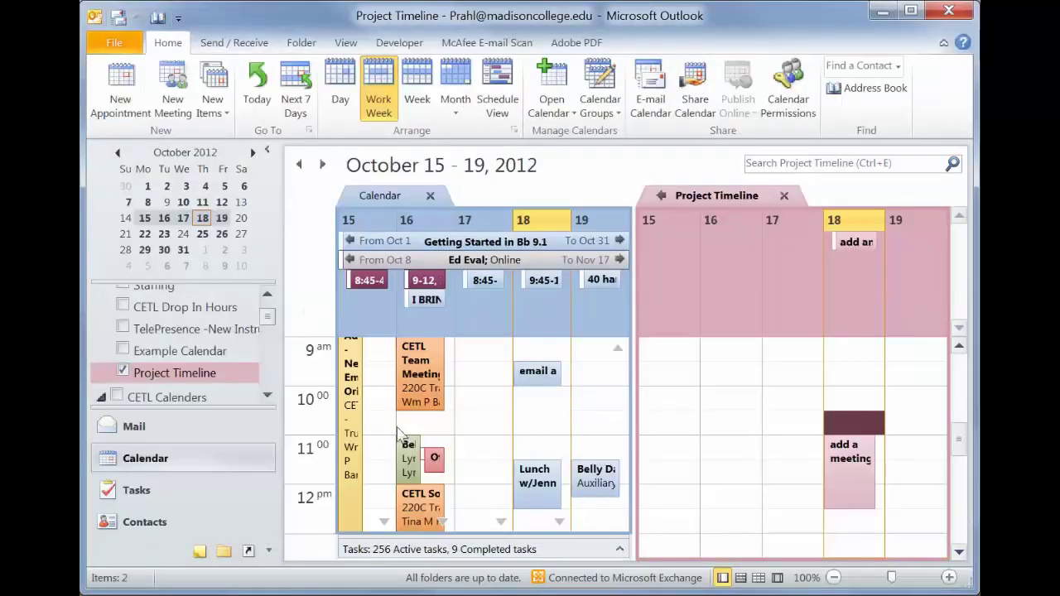
right_click(197, 380)
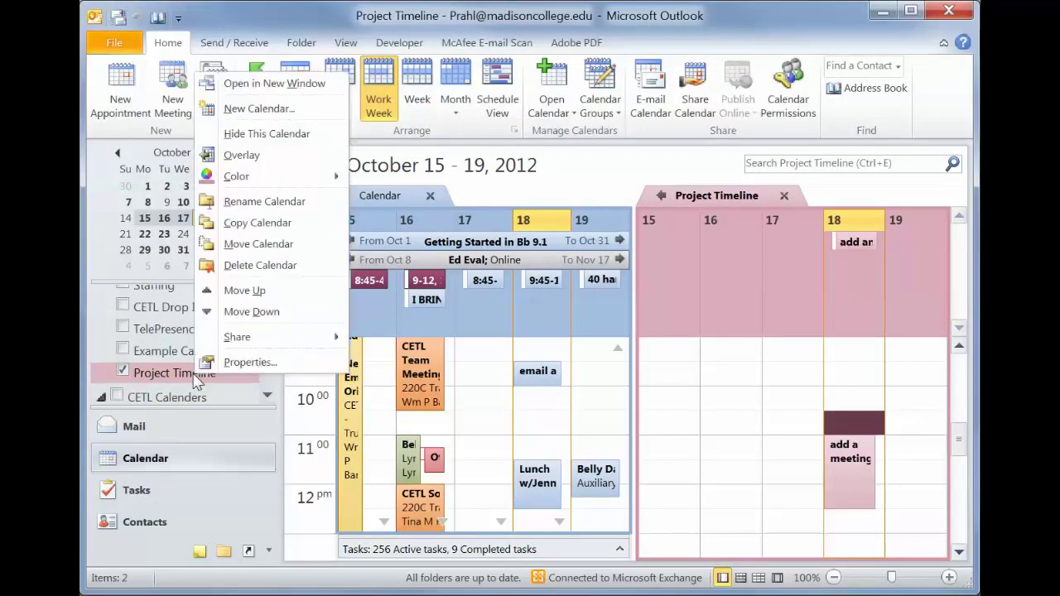
click(231, 364)
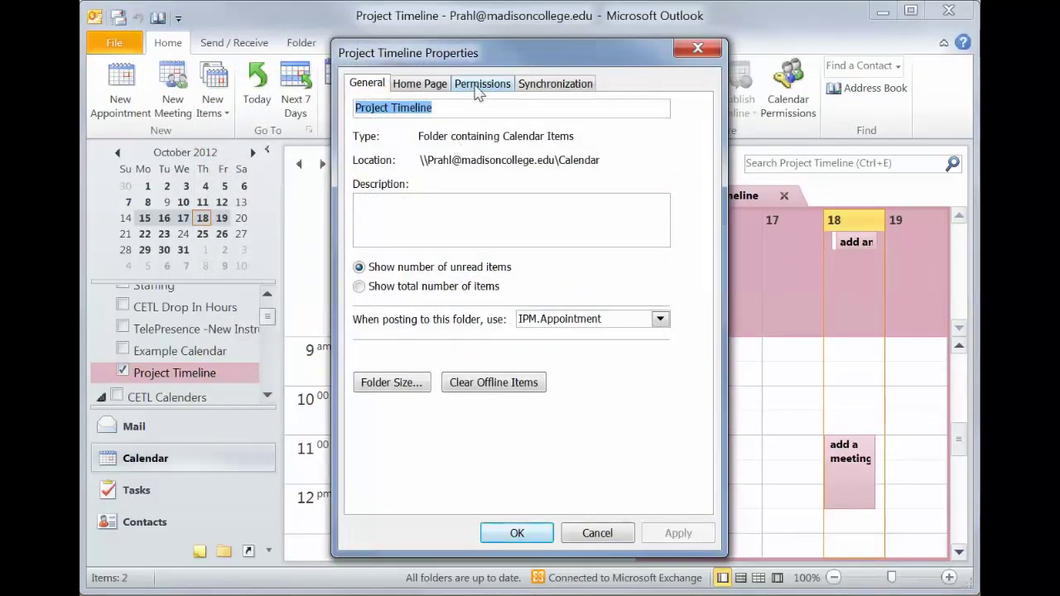
click(480, 83)
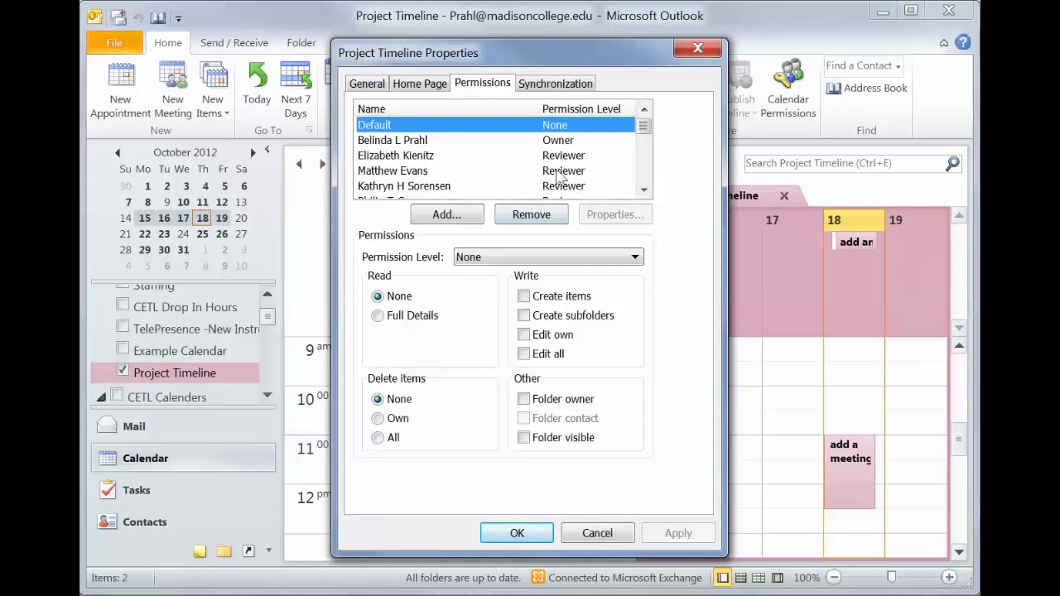
click(644, 189)
click(644, 190)
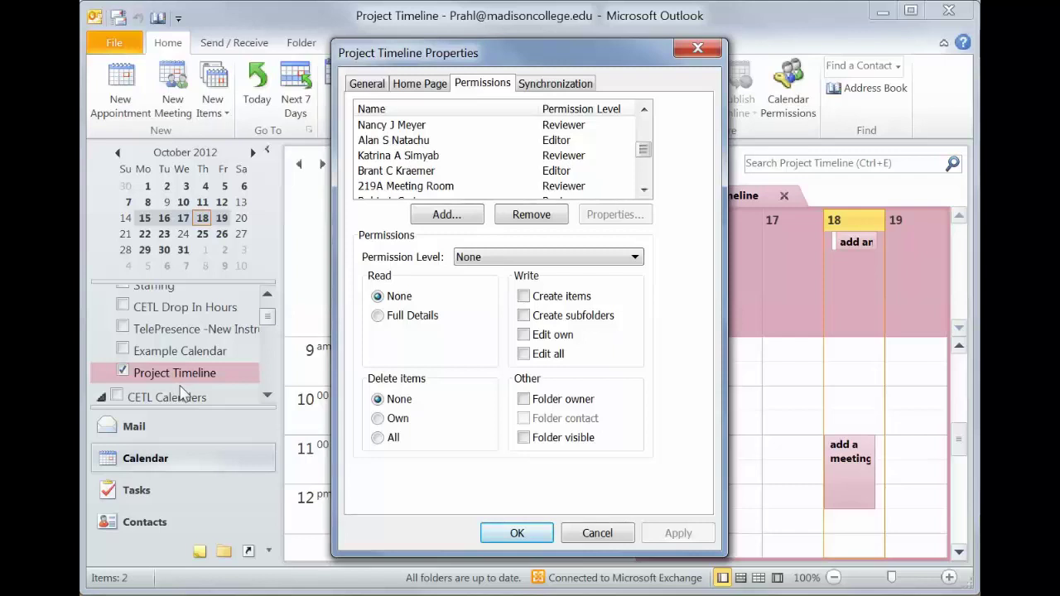
click(589, 534)
right_click(147, 379)
mouse_move(188, 337)
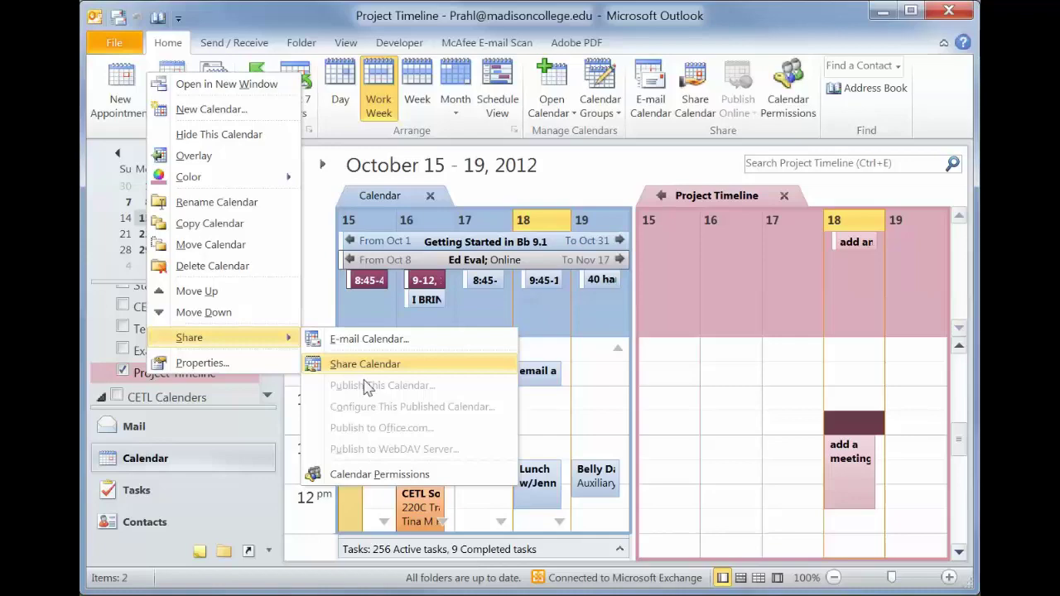
click(356, 475)
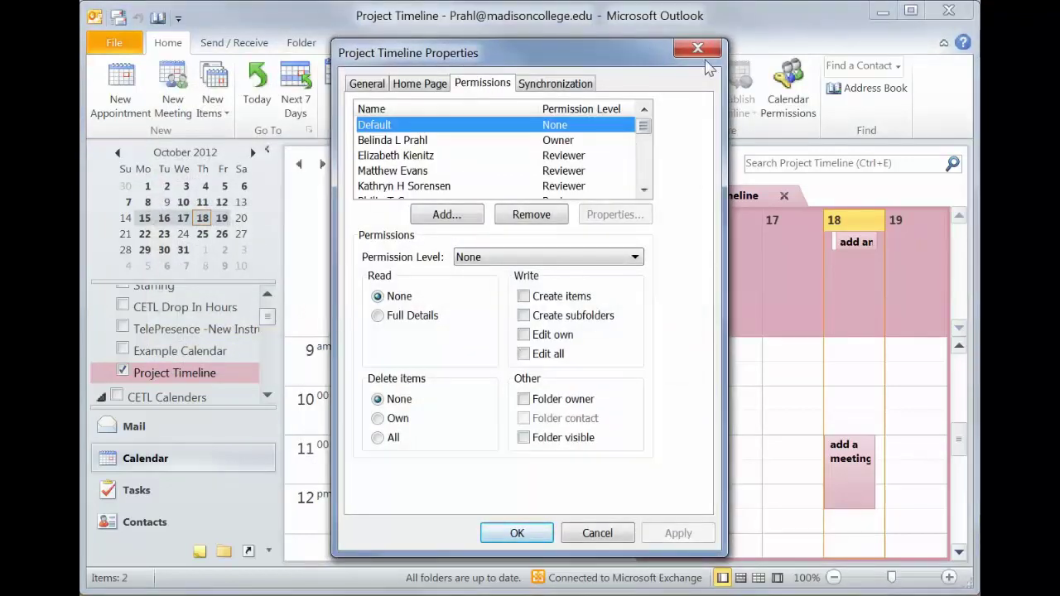
click(708, 53)
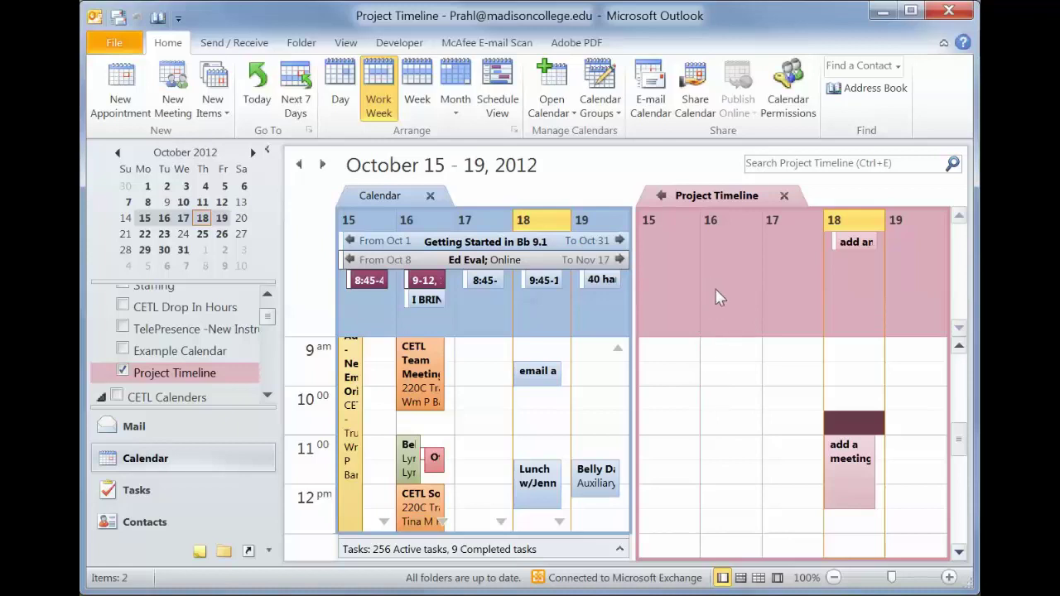
- Add an October 16, 10:00–12:30 appointment titled 'Physically type the meeting into this calendar'
drag(727, 399, 720, 518)
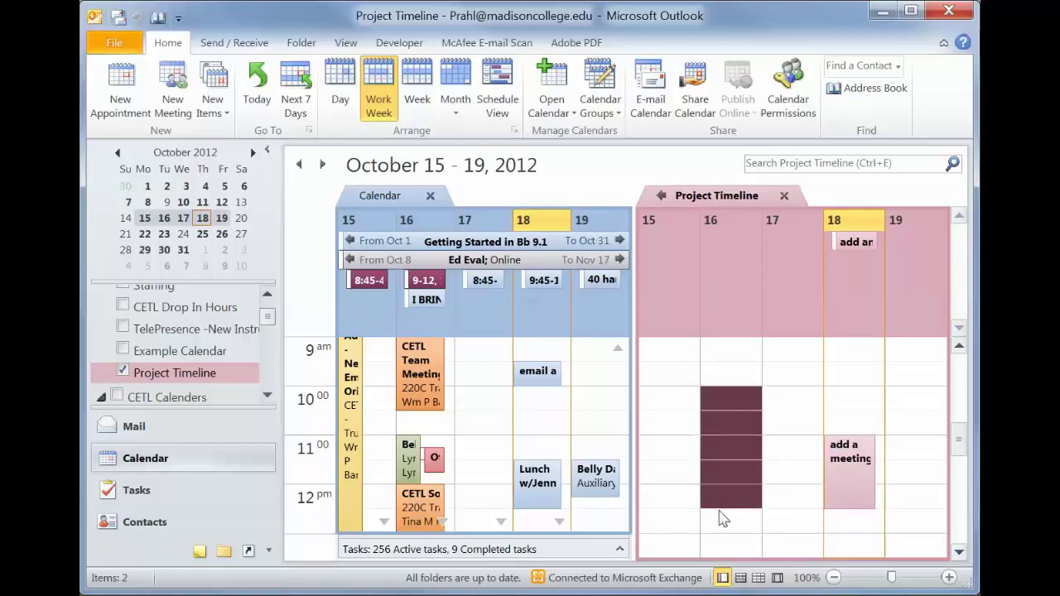
text(Phys)
key(BackSpace)
key(BackSpace)
key(BackSpace)
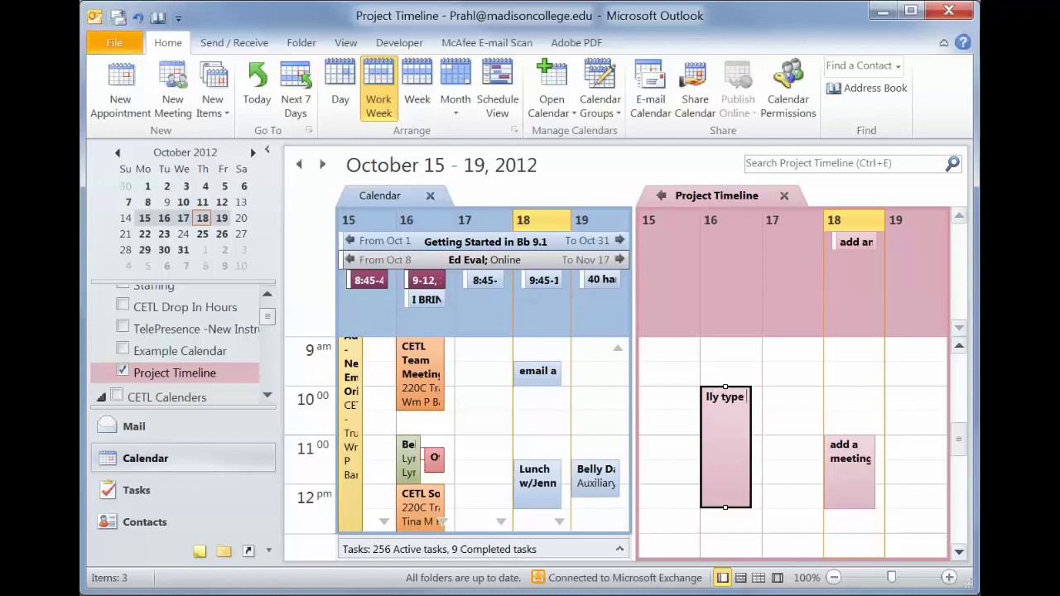
text(the thing)
text( this calendar)
key(Return)
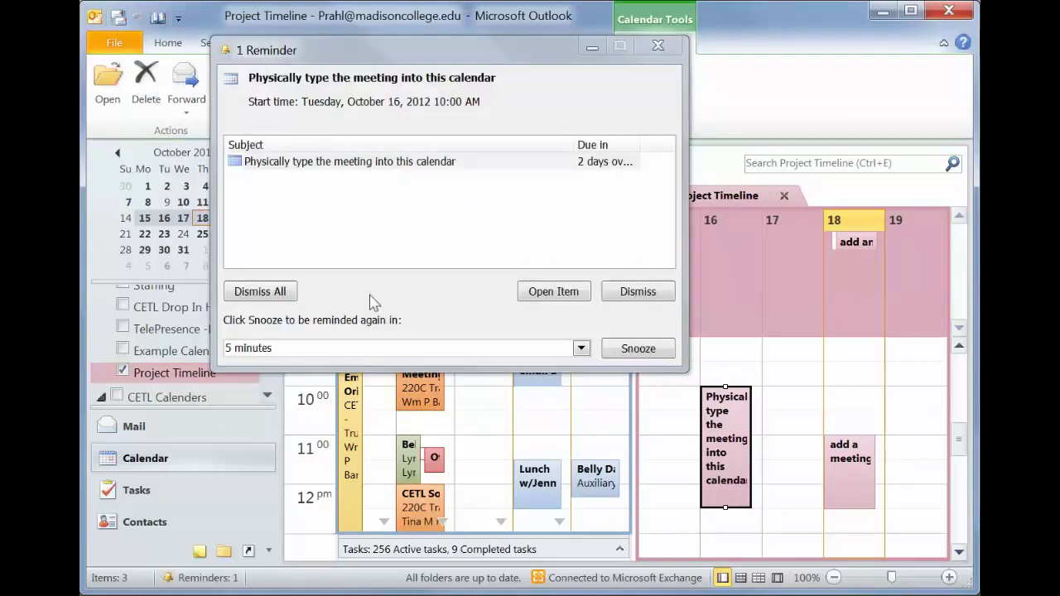
click(658, 45)
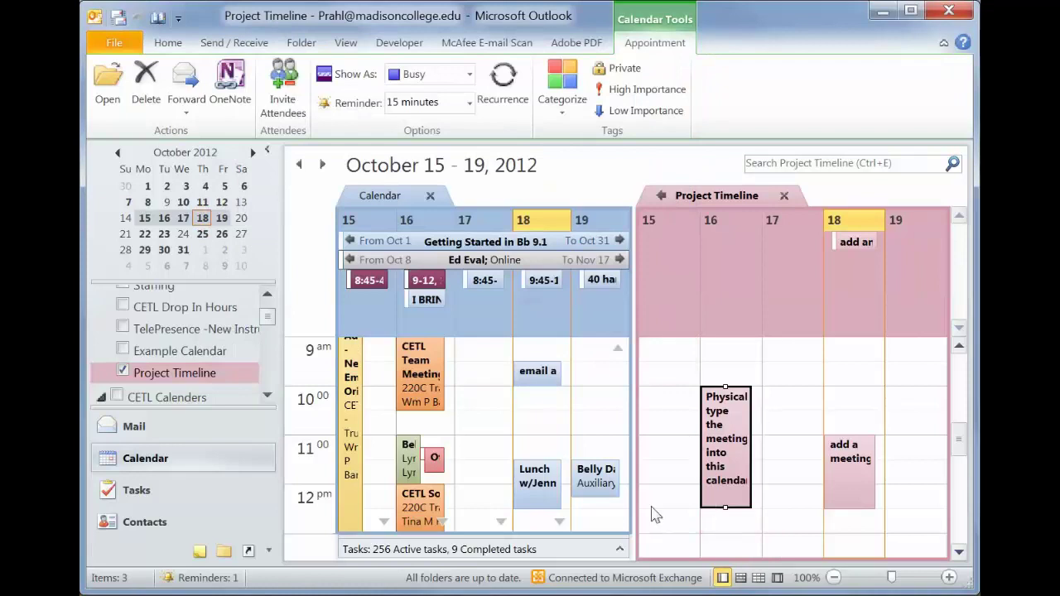
mouse_move(844, 472)
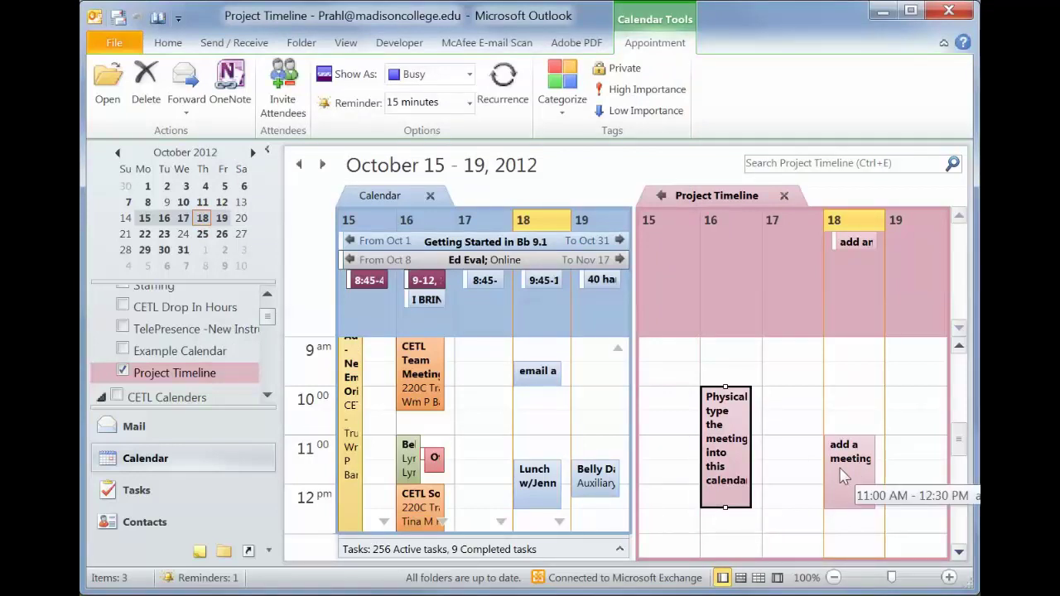
- E-mail the whole Project Timeline calendar with full details and review the draft
right_click(202, 374)
mouse_move(273, 333)
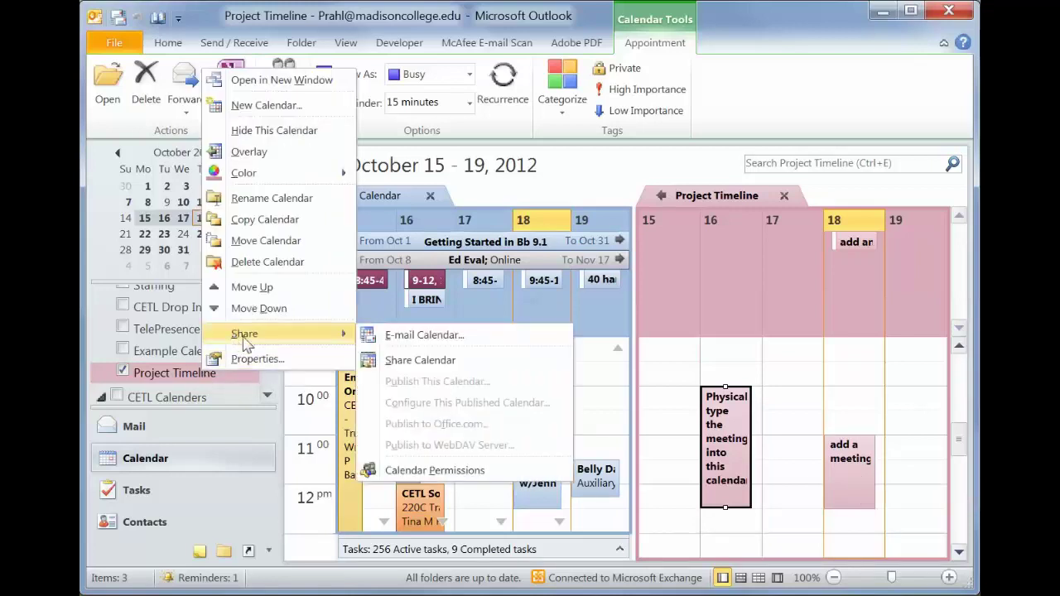
click(416, 343)
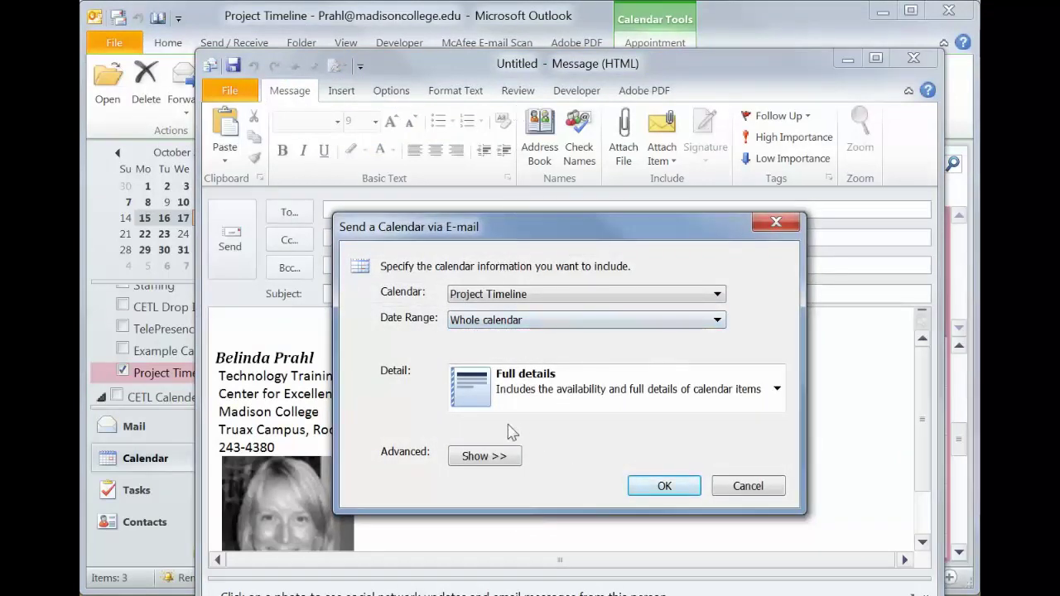
click(654, 490)
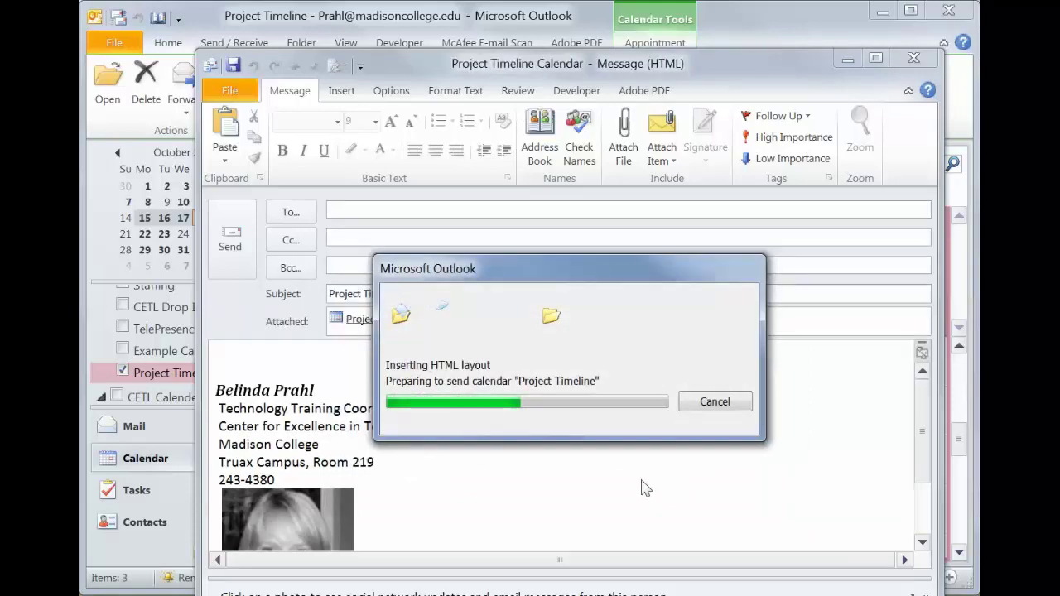
scroll(643, 482, up, 5)
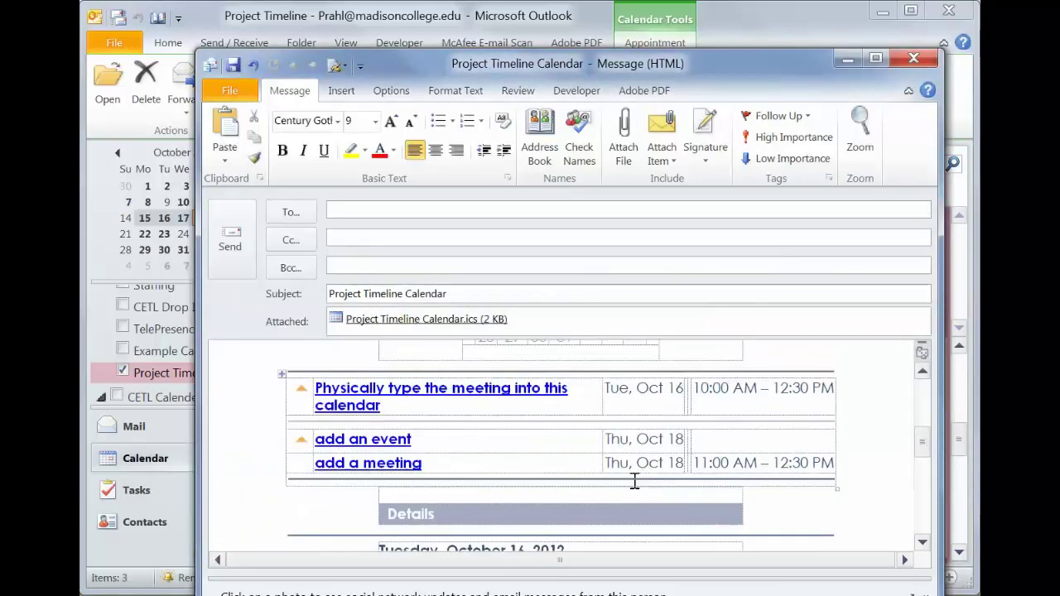
scroll(635, 482, up, 2)
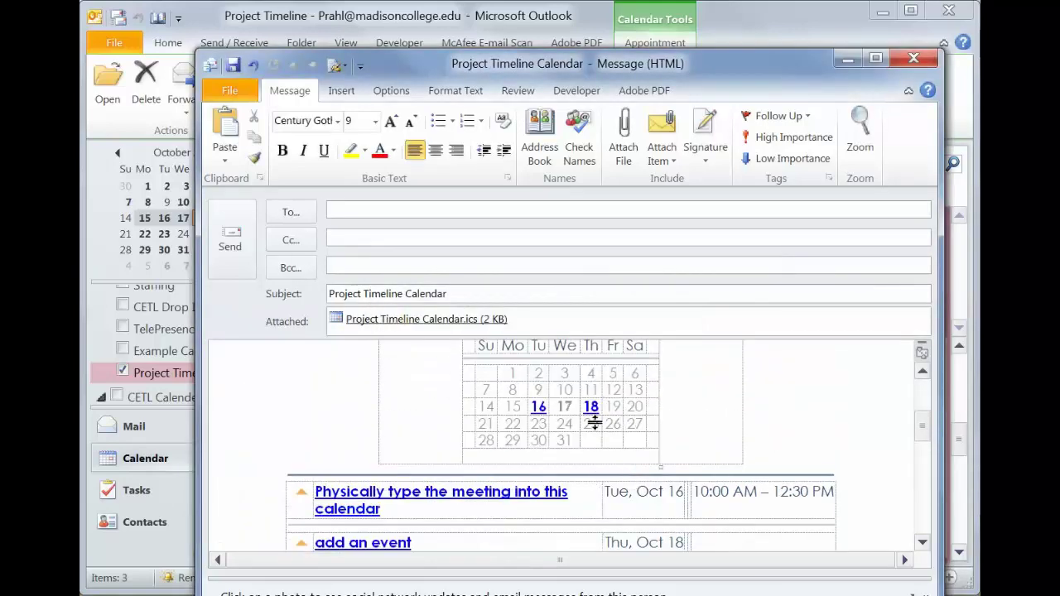
scroll(589, 456, down, 3)
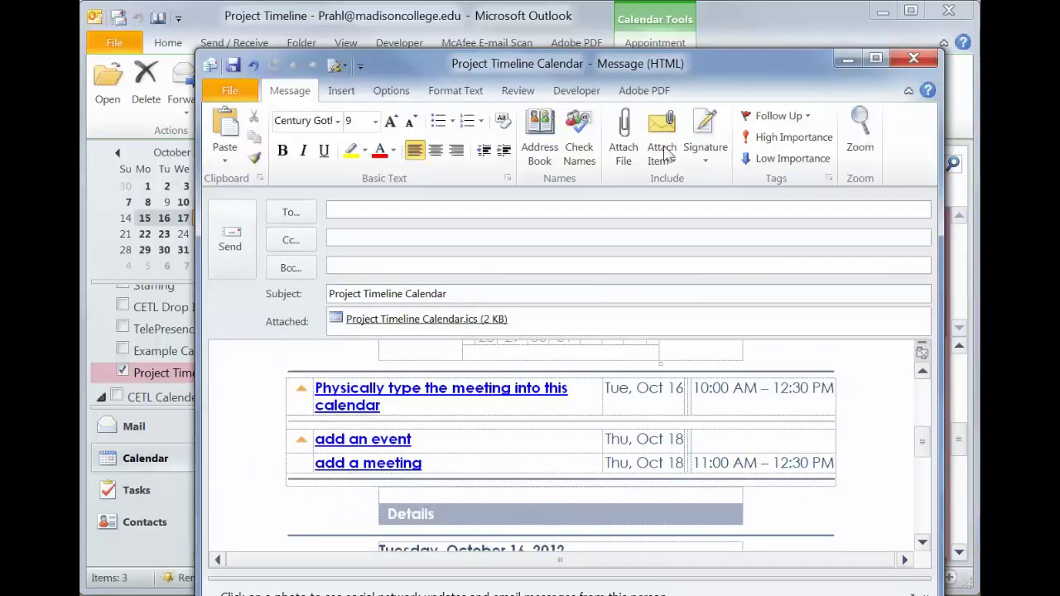
- Discard the unsent calendar e-mail and reopen Project Timeline's sharing options
click(915, 62)
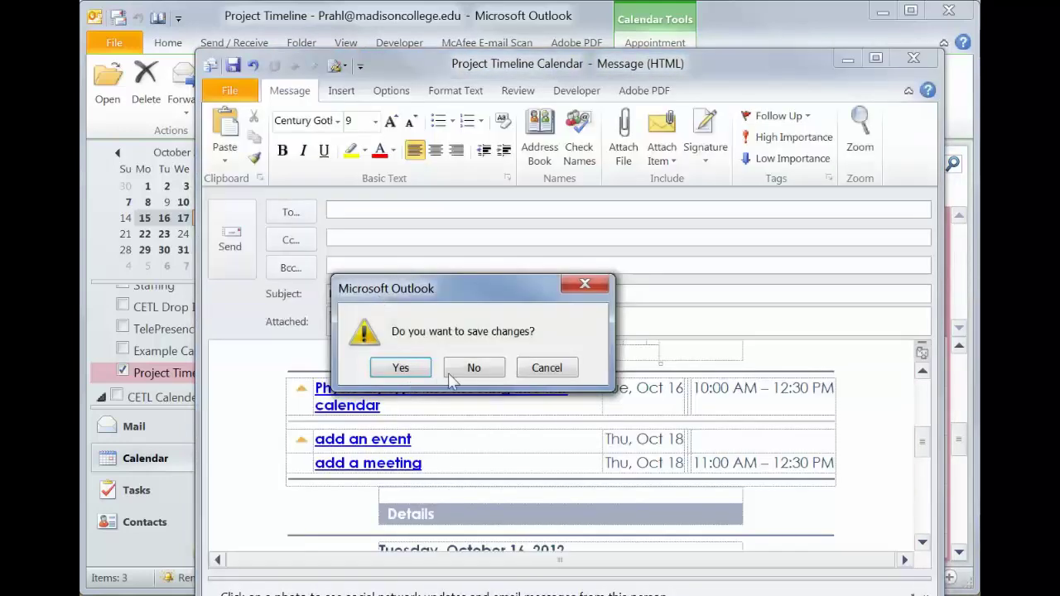
click(473, 368)
right_click(179, 372)
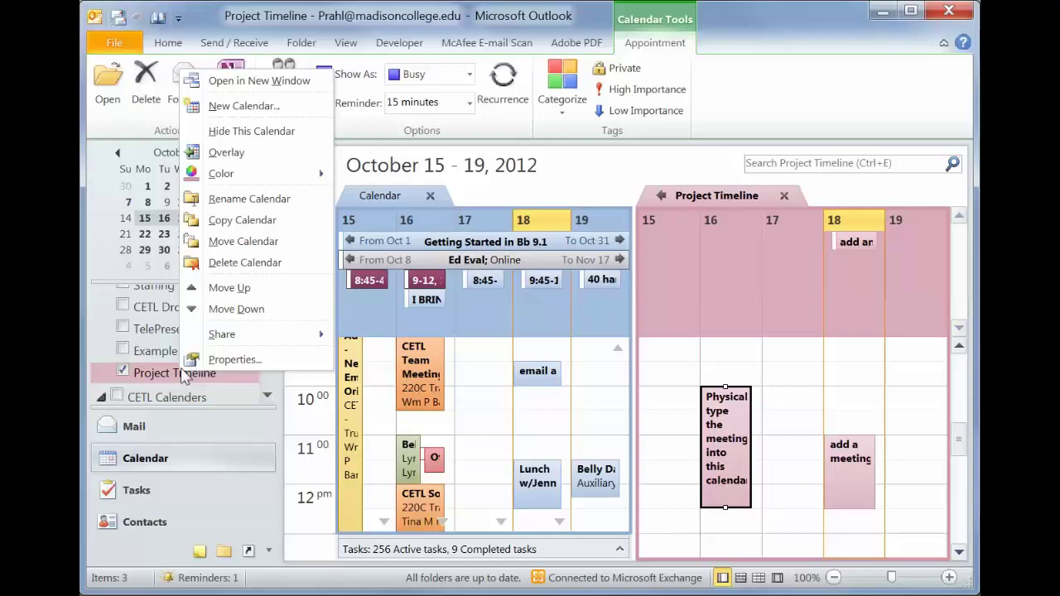
mouse_move(222, 333)
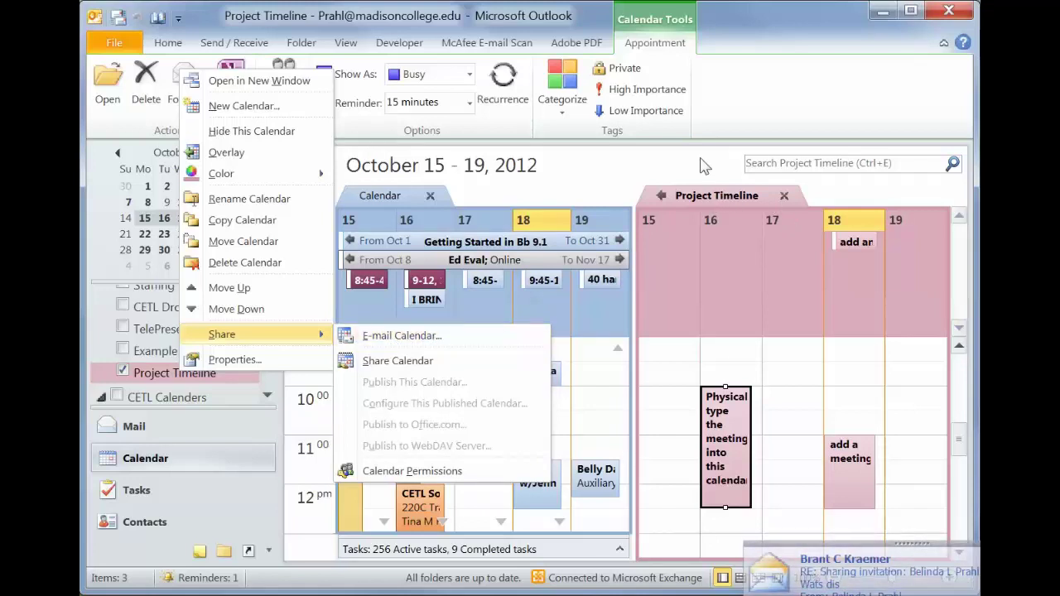
- Open the Calendar Vodcast message in the Inbox and highlight its busy-status and invitation caveats
click(699, 192)
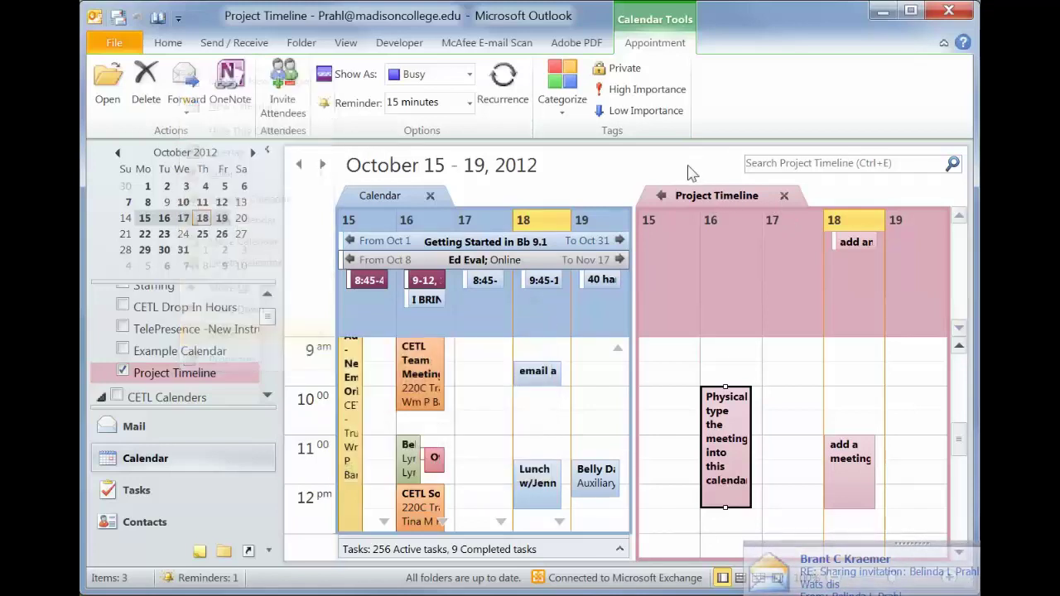
click(154, 430)
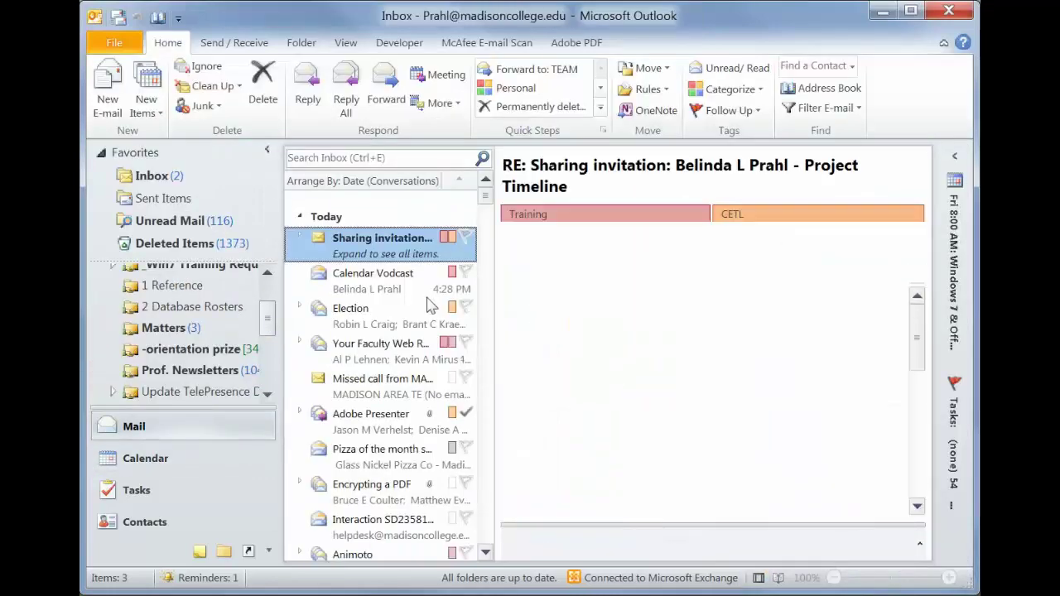
click(383, 286)
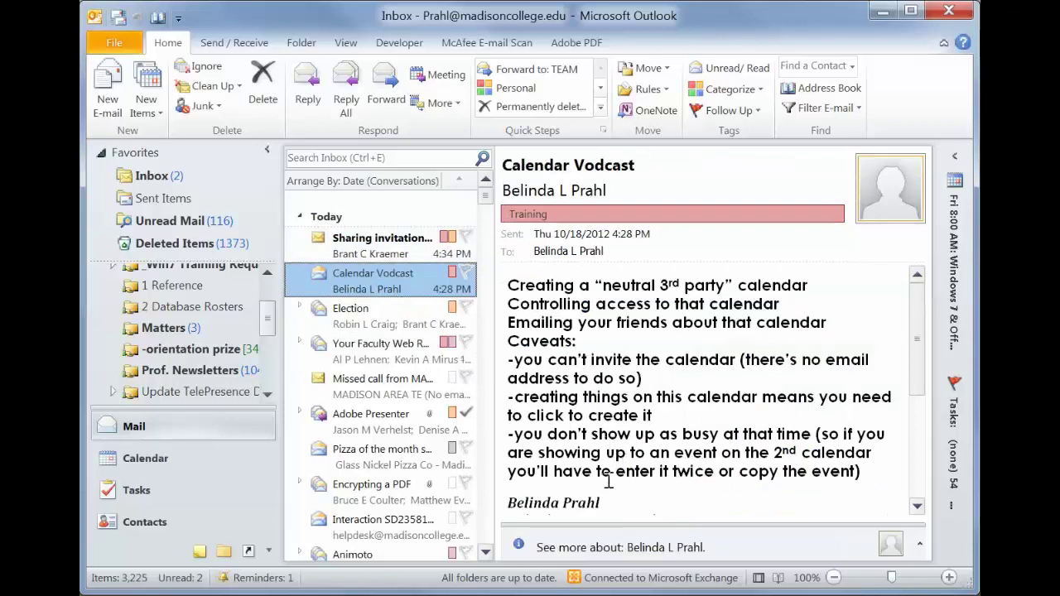
drag(517, 434, 891, 450)
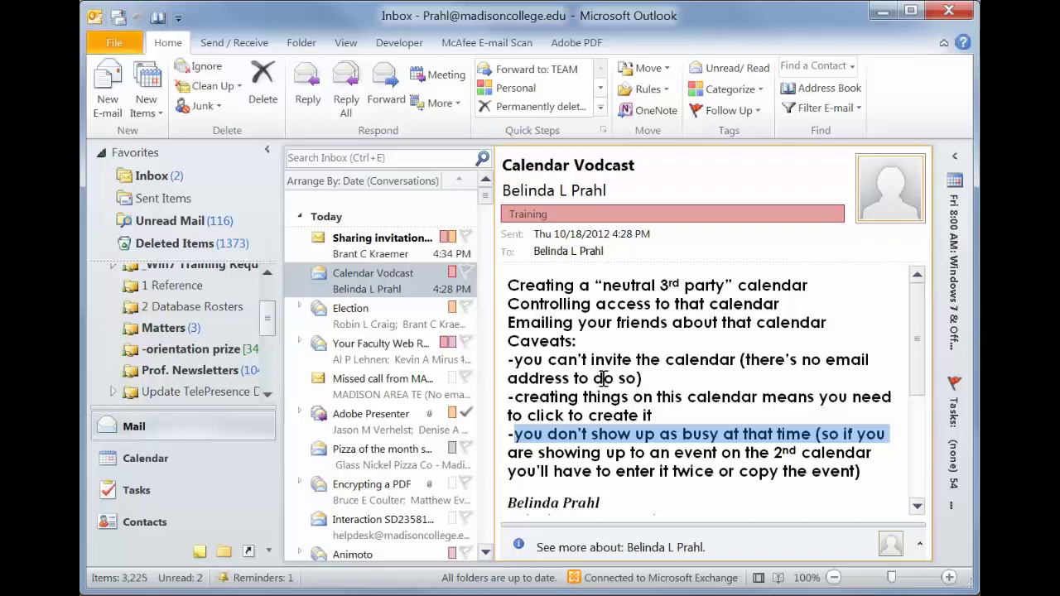
mouse_move(546, 361)
mouse_down()
mouse_move(710, 348)
mouse_move(755, 359)
mouse_up()
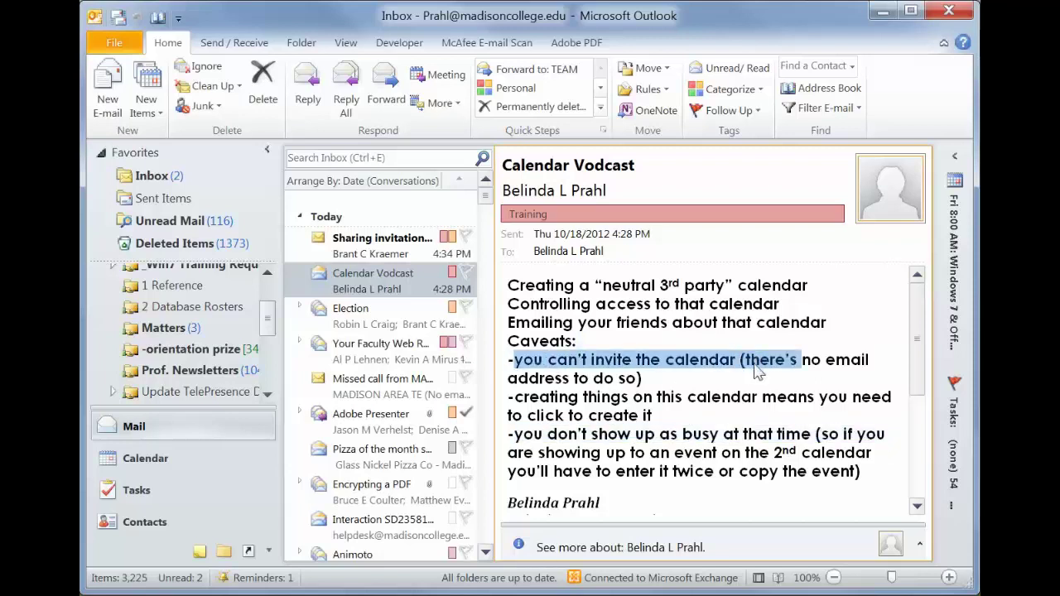